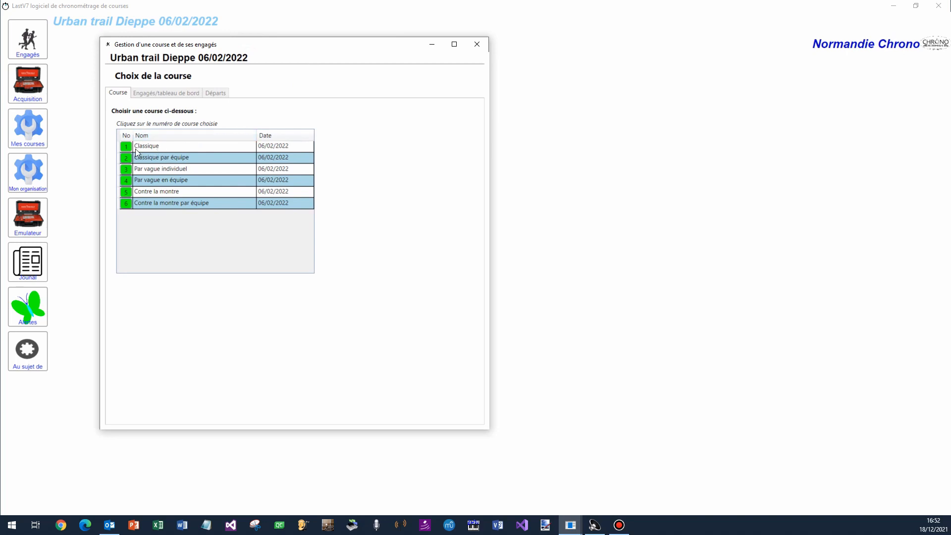
# - Select the Classique race and start importing its entrants
pyautogui.click(127, 148)
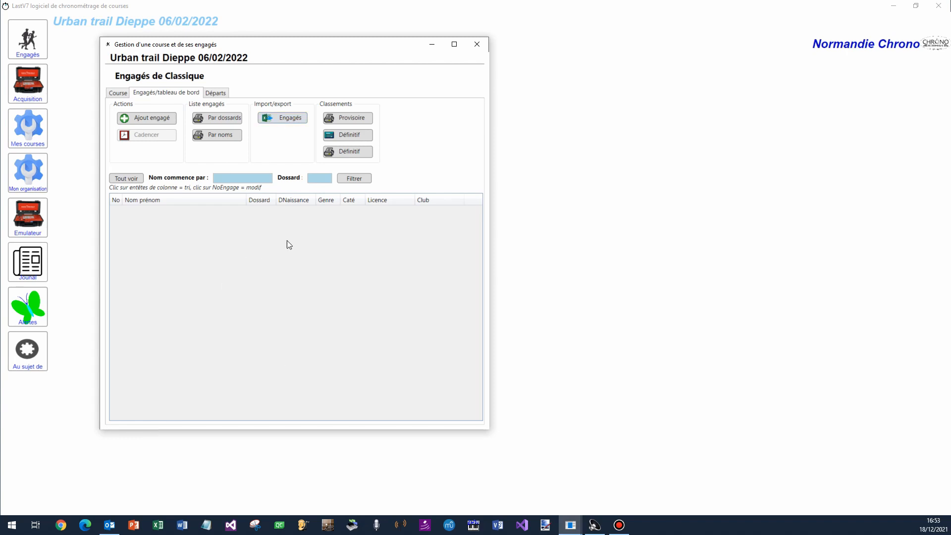
pyautogui.click(286, 119)
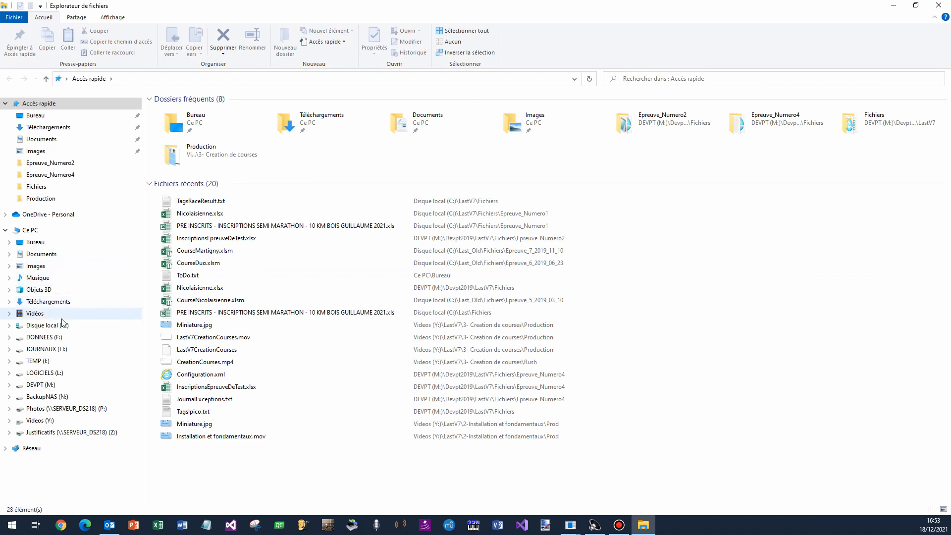
# - In File Explorer, open the folder C:\LastV7\Fichiers\Epreuve_Numero1 and widen the name column to show full file names
pyautogui.click(74, 325)
pyautogui.doubleClick(196, 184)
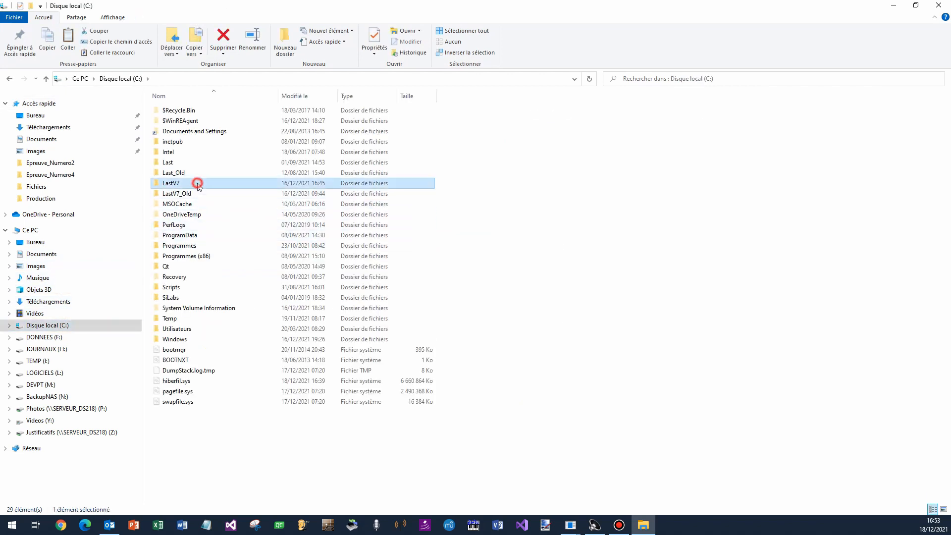
pyautogui.doubleClick(201, 111)
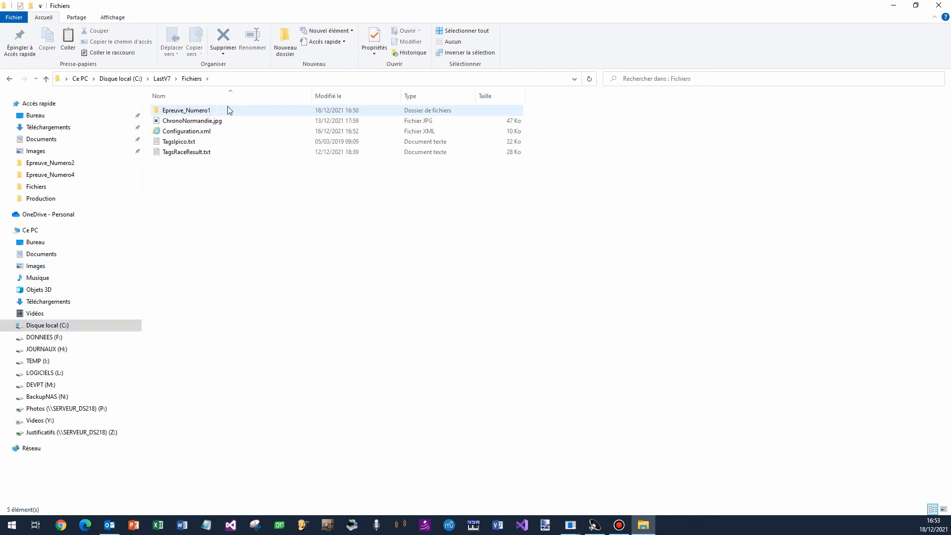
pyautogui.doubleClick(216, 111)
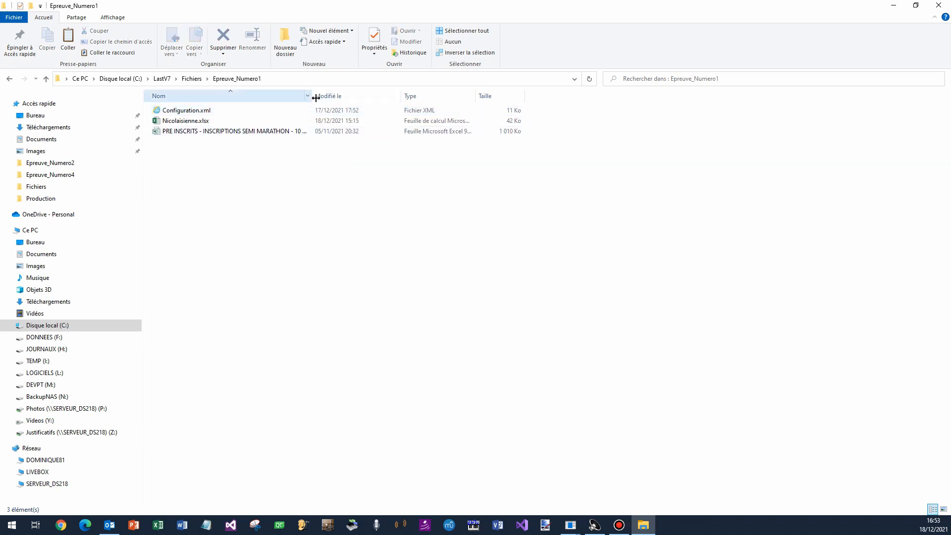
pyautogui.moveTo(312, 96); pyautogui.dragTo(328, 97)
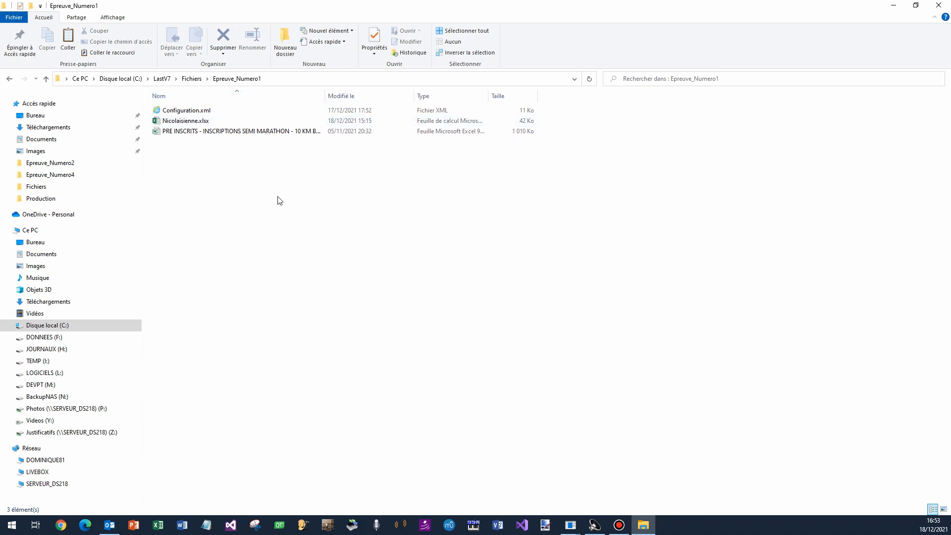
pyautogui.moveTo(325, 95); pyautogui.dragTo(469, 96)
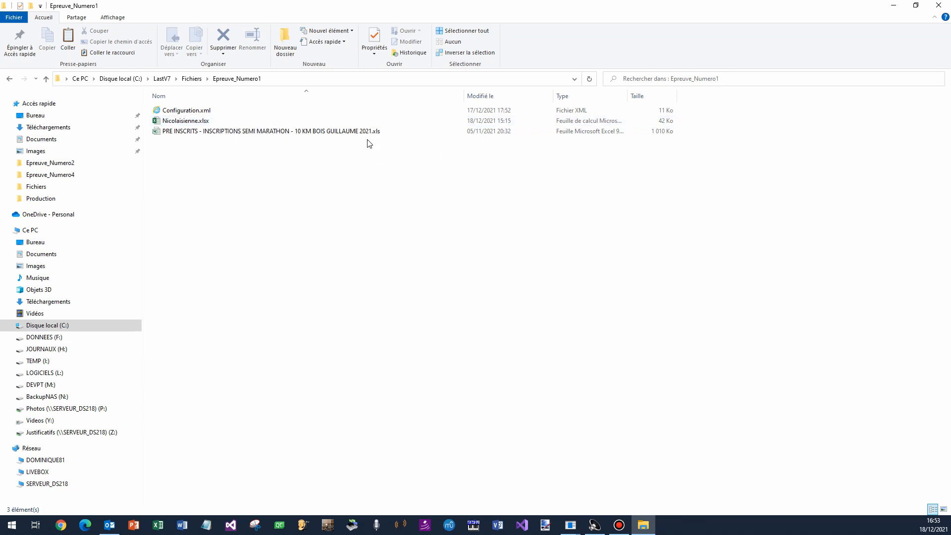
# - Open the PRE INSCRITS semi-marathon .xls workbook in Excel and enable saving for the protected file
pyautogui.doubleClick(288, 132)
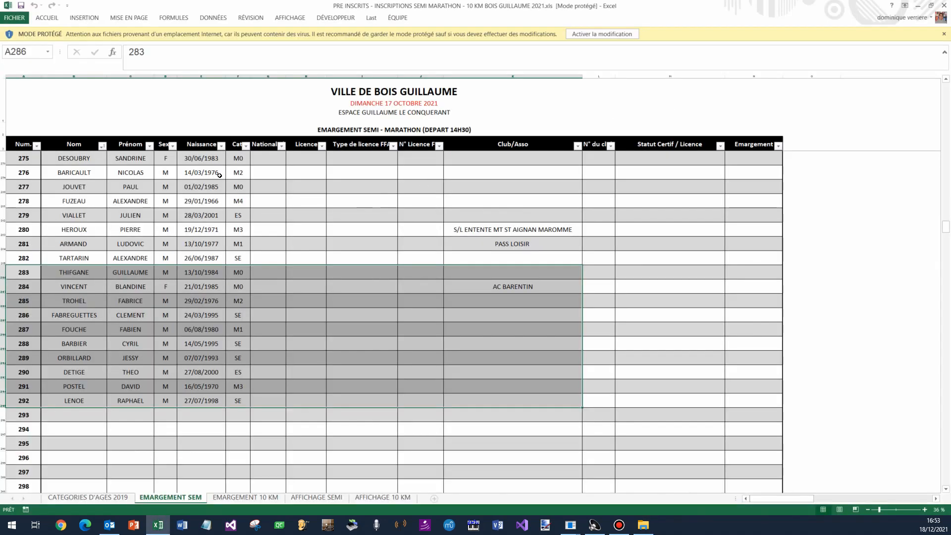
pyautogui.click(14, 17)
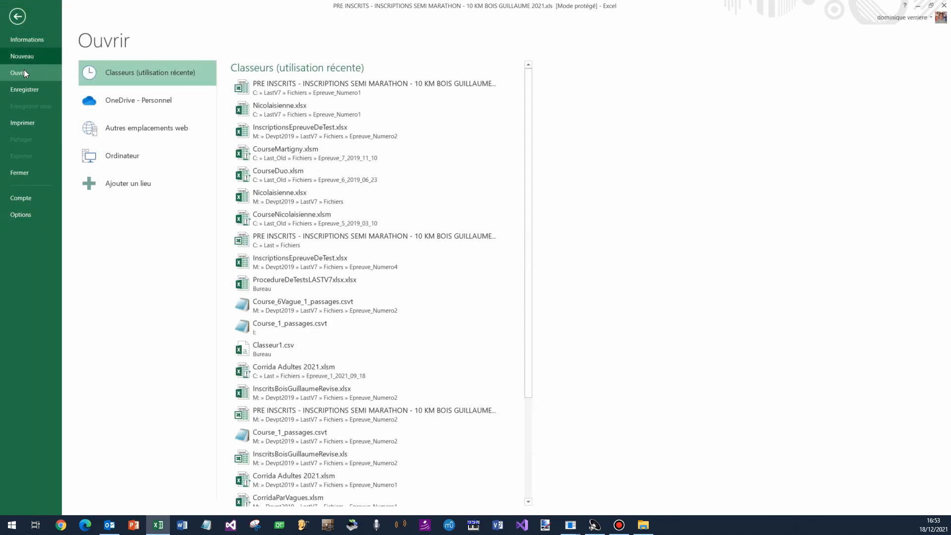
pyautogui.click(40, 89)
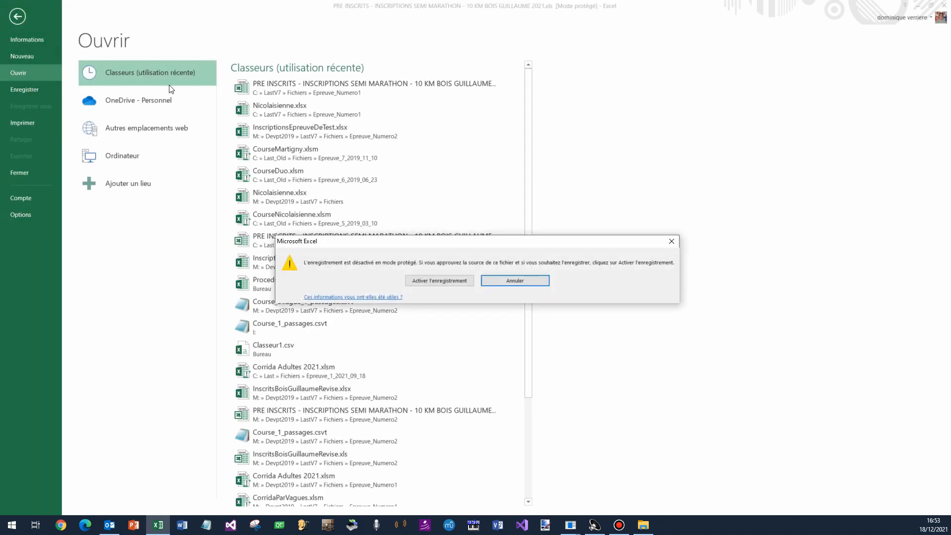
pyautogui.click(439, 280)
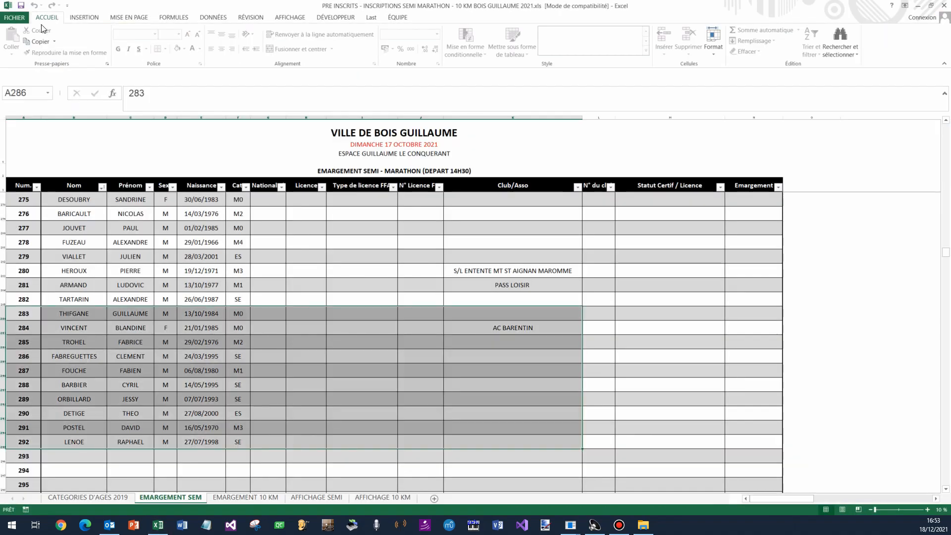
# - Start saving a copy of the workbook in the Epreuve_Numero1 folder as file type Classeur Excel (*.xlsx)
pyautogui.click(15, 17)
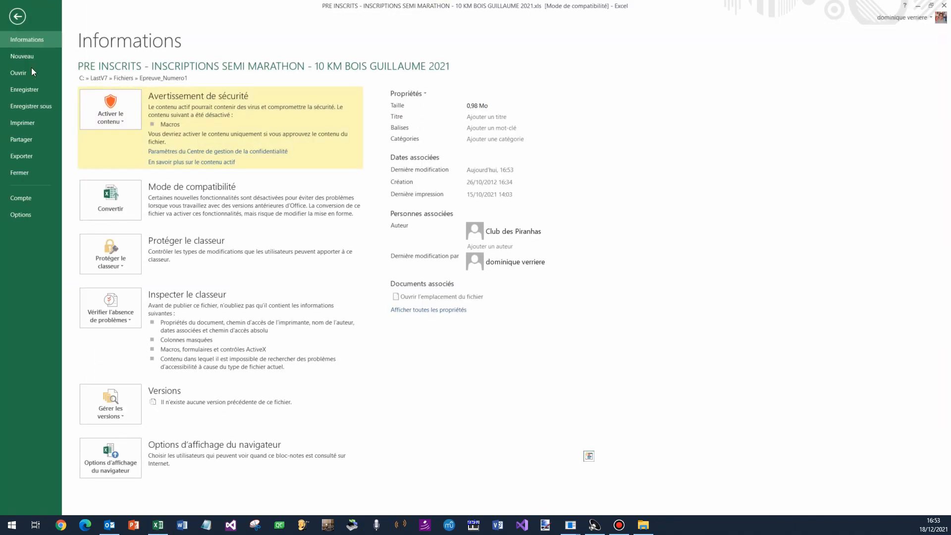
pyautogui.click(42, 105)
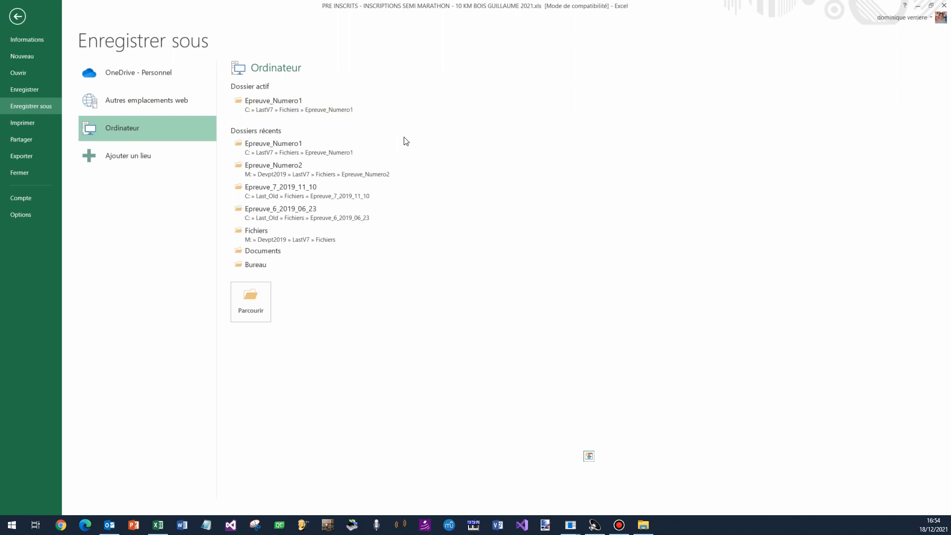
pyautogui.click(294, 106)
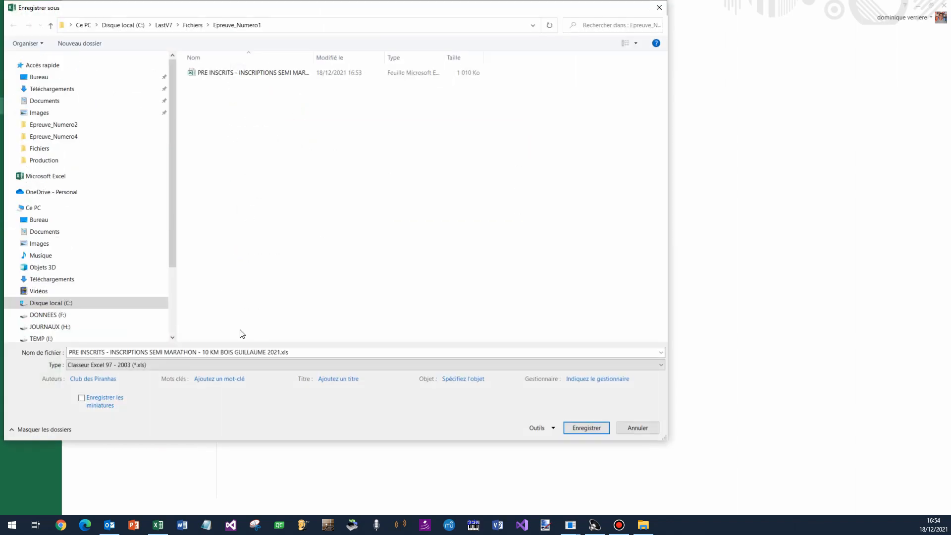
pyautogui.click(662, 365)
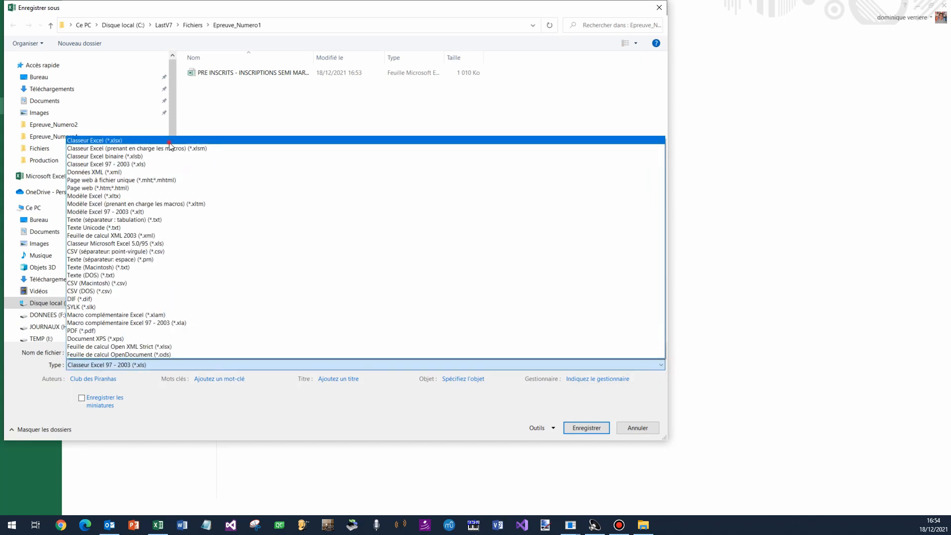
pyautogui.click(171, 141)
# - Name the copy BoisGuillaume.xlsx, save it as a macro-free workbook, and close Excel
pyautogui.click(319, 350)
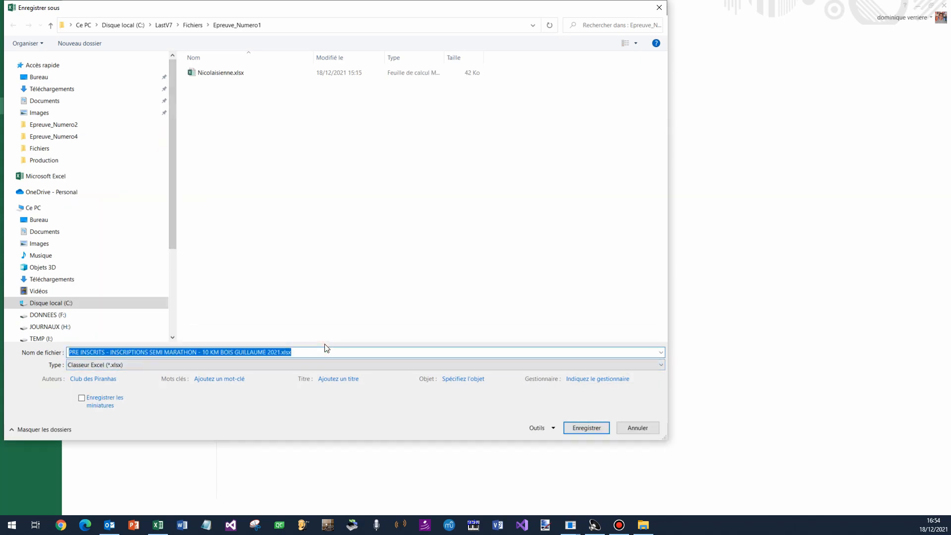
pyautogui.press('Home')
pyautogui.hotkey('shift', 'End')
pyautogui.hotkey('shift', 'Left')
pyautogui.hotkey('shift', 'Left')
pyautogui.hotkey('shift', 'Left')
pyautogui.hotkey('shift', 'Left')
pyautogui.write('BoisGui')
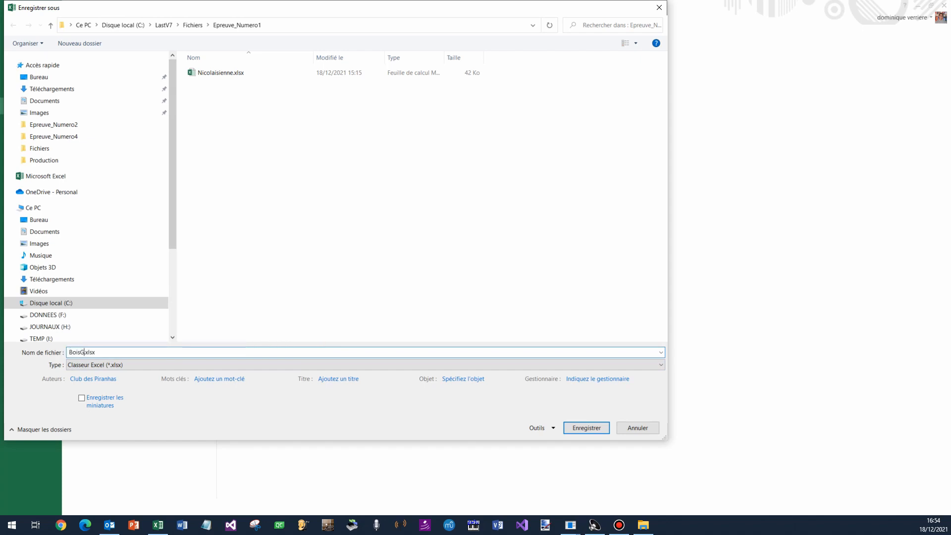
pyautogui.write('llaume')
pyautogui.press('Return')
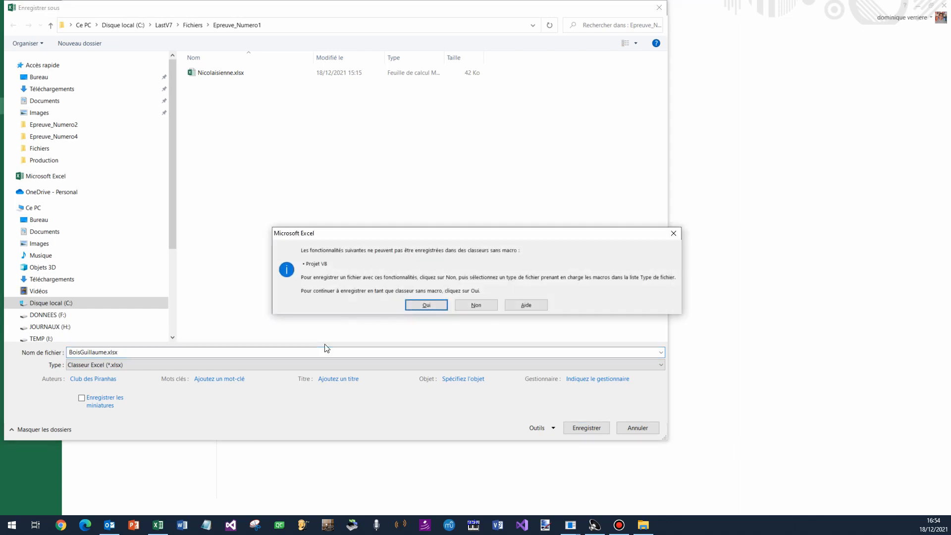
pyautogui.click(427, 305)
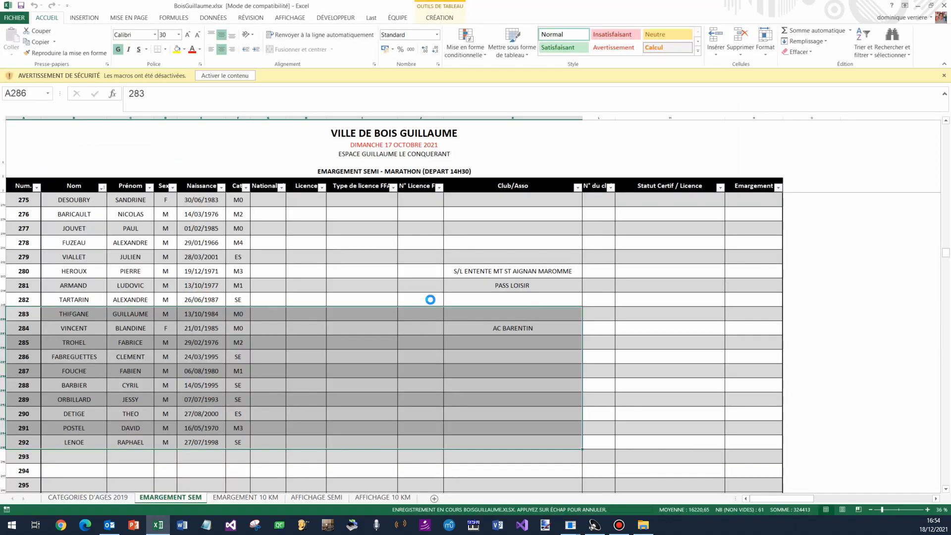
pyautogui.click(943, 6)
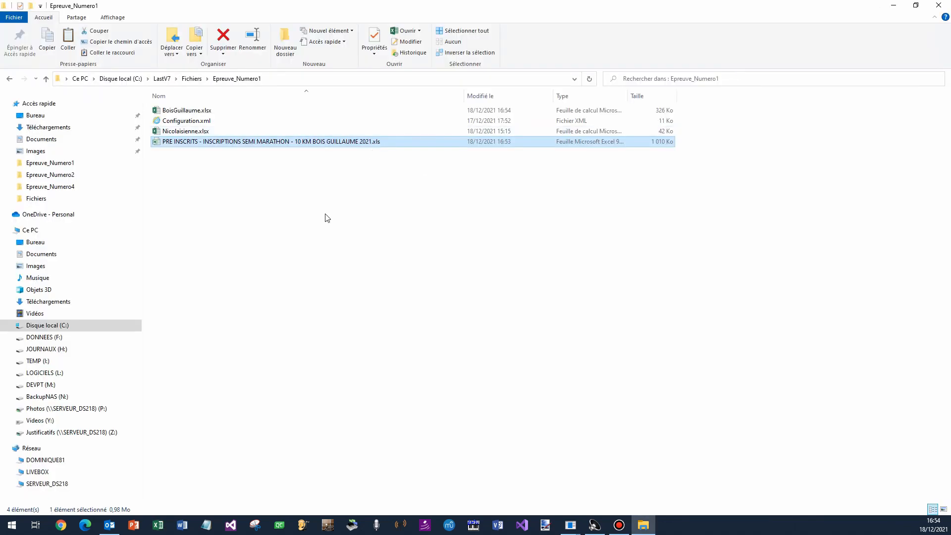
# - Delete the original PRE INSCRITS .xls file from the Epreuve_Numero1 folder and close File Explorer
pyautogui.rightClick(259, 142)
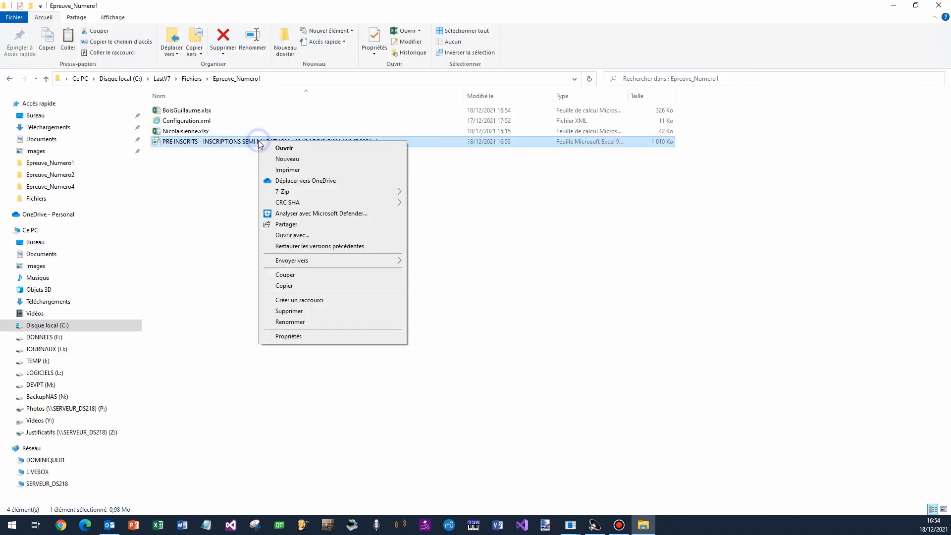
pyautogui.click(321, 311)
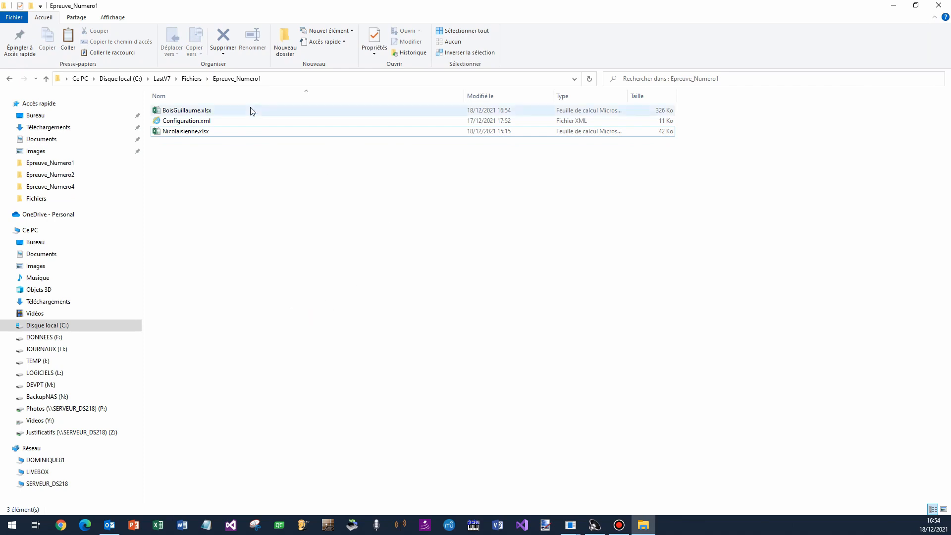
pyautogui.click(389, 272)
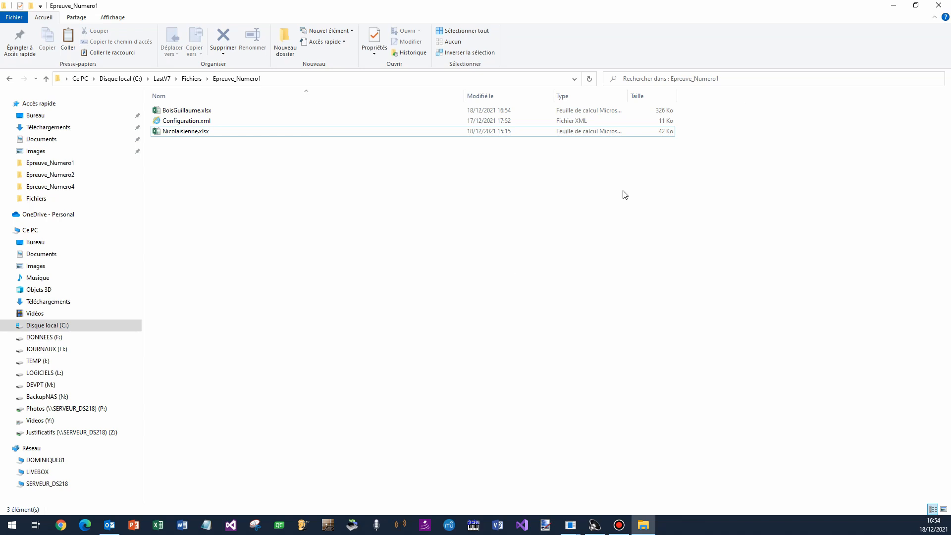
pyautogui.click(943, 6)
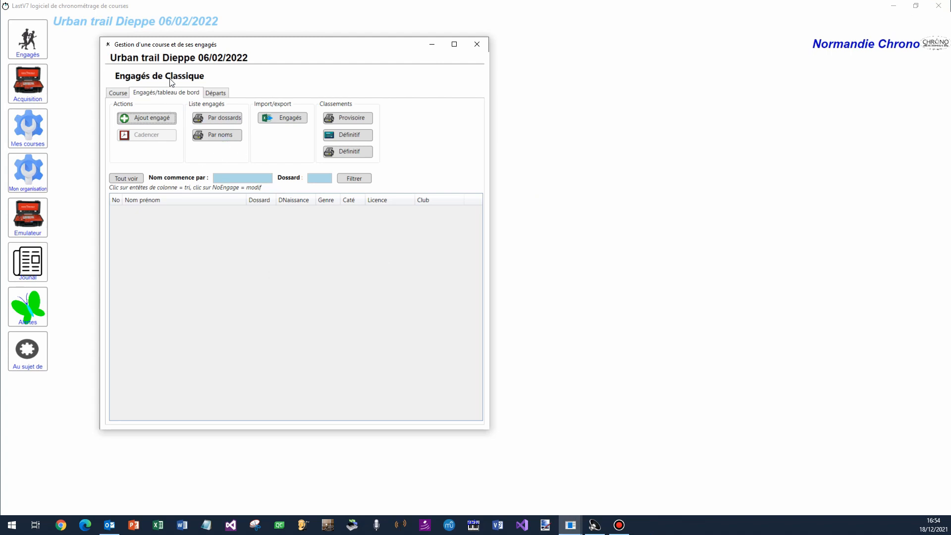
# - In LastV7, start the entrant import for Classique with the last configuration and proceed to the file choice
pyautogui.click(292, 118)
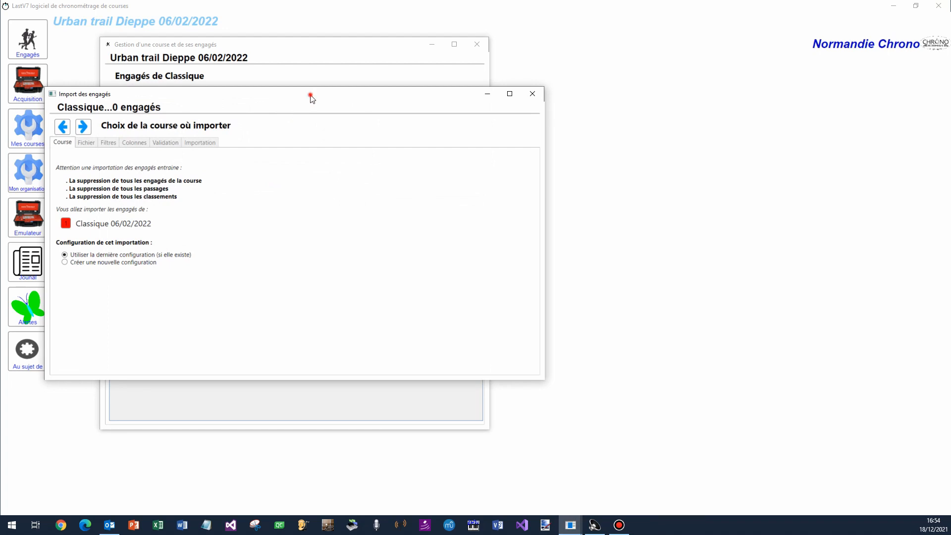
pyautogui.moveTo(311, 97); pyautogui.dragTo(517, 118)
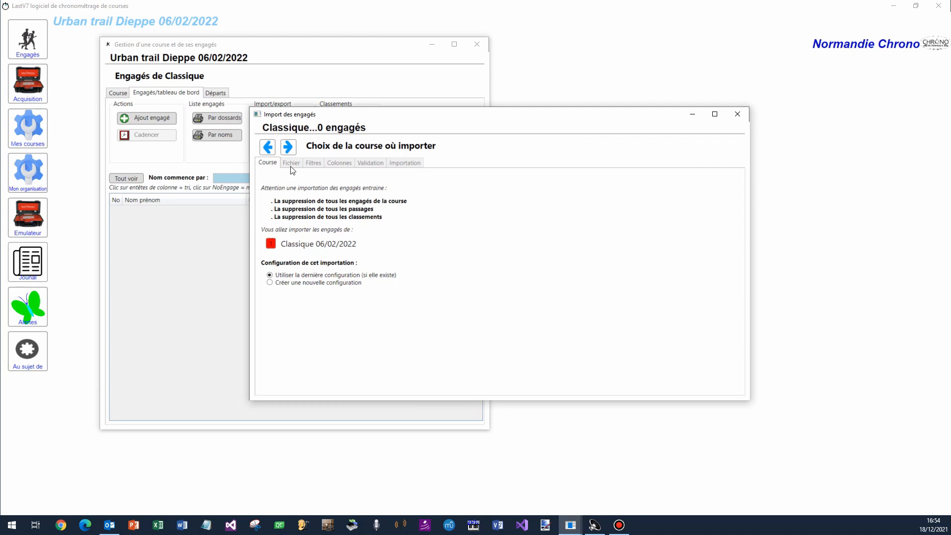
pyautogui.click(289, 150)
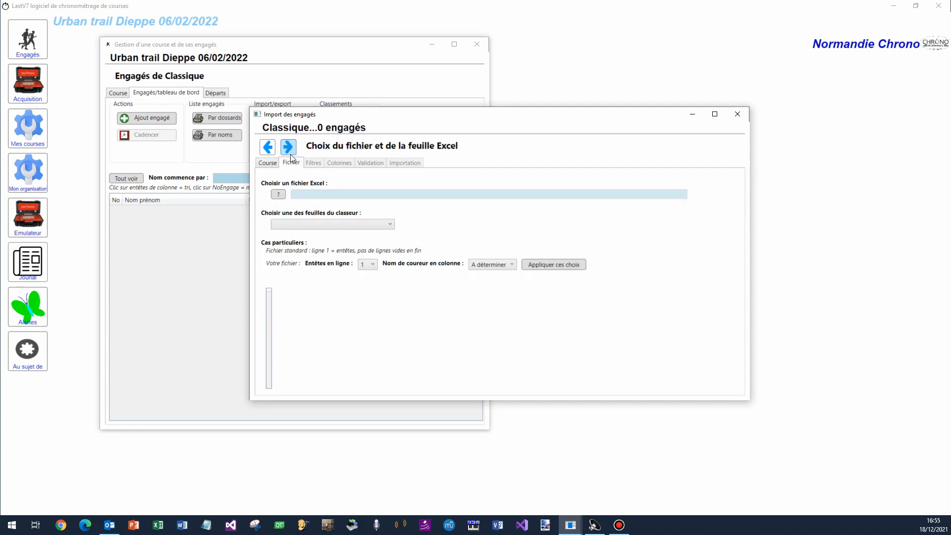
# - Choose Nicolaisienne.xlsx as the import file and Feuil1 as its worksheet
pyautogui.click(278, 196)
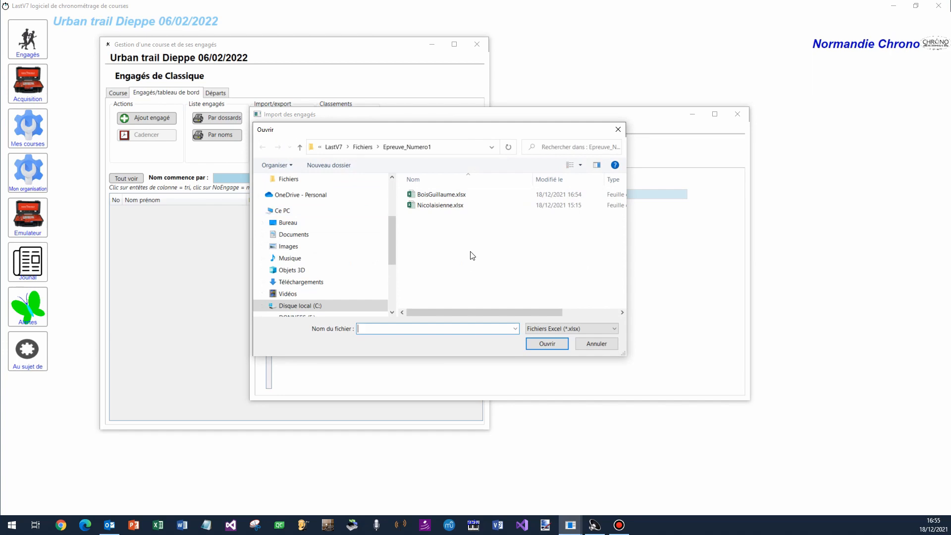
pyautogui.doubleClick(441, 205)
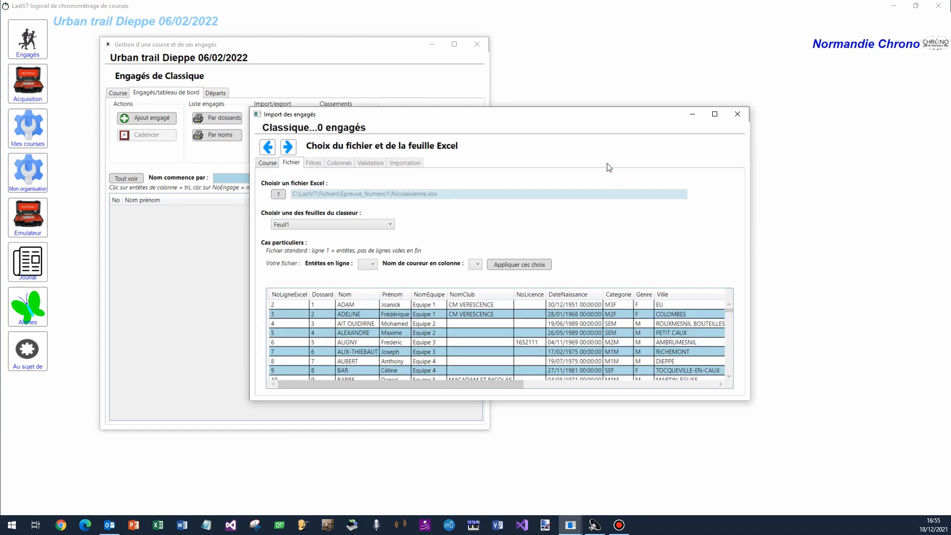
pyautogui.click(389, 224)
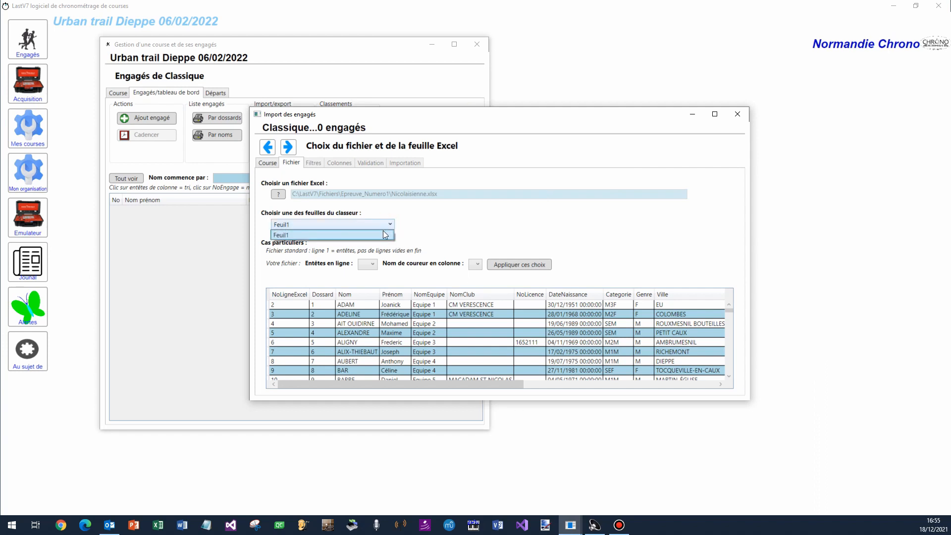
pyautogui.click(382, 236)
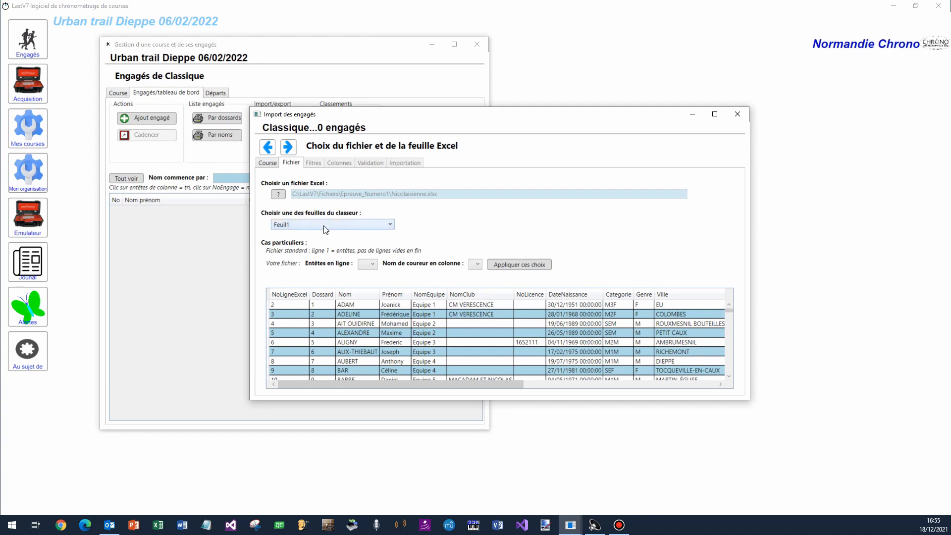
# - Proceed to the data-filtering stage of the Classique entrant import
pyautogui.click(289, 147)
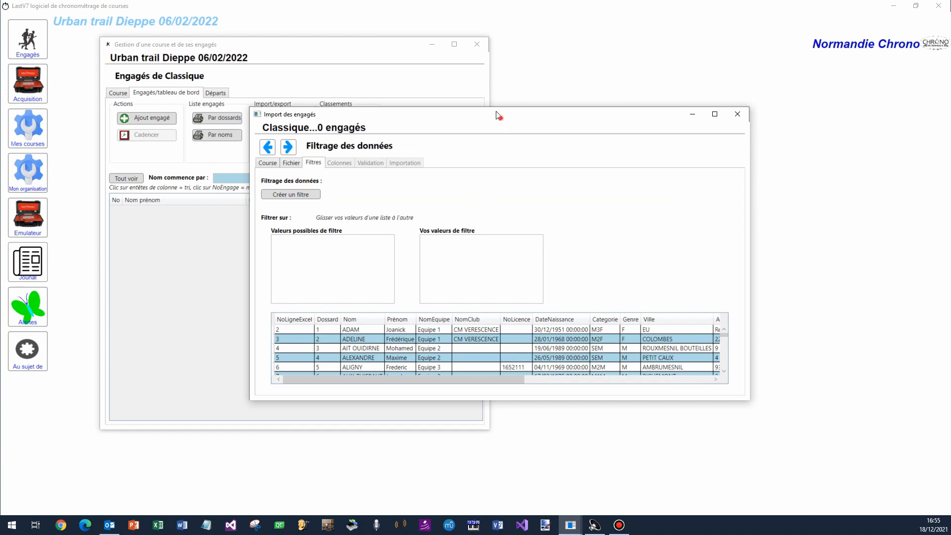
pyautogui.moveTo(502, 119); pyautogui.dragTo(462, 91)
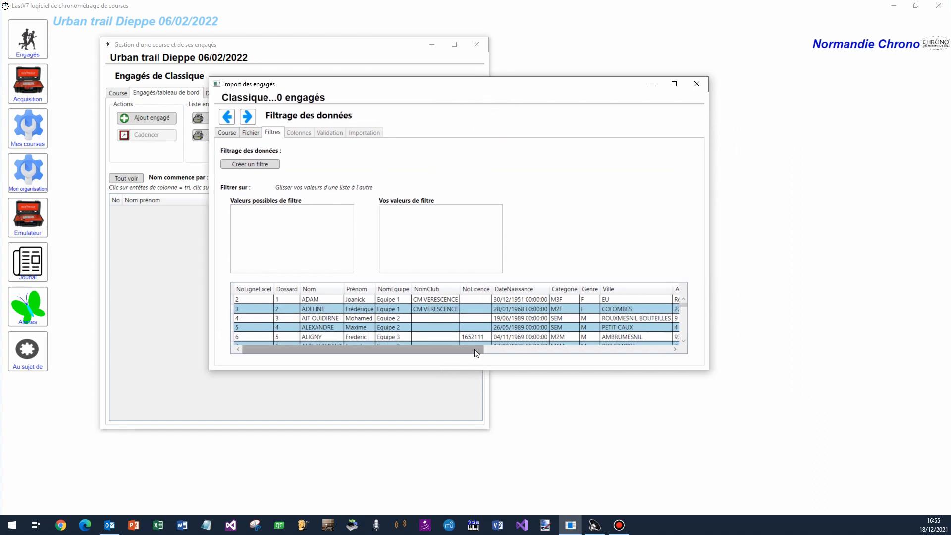
pyautogui.moveTo(475, 349); pyautogui.dragTo(445, 292)
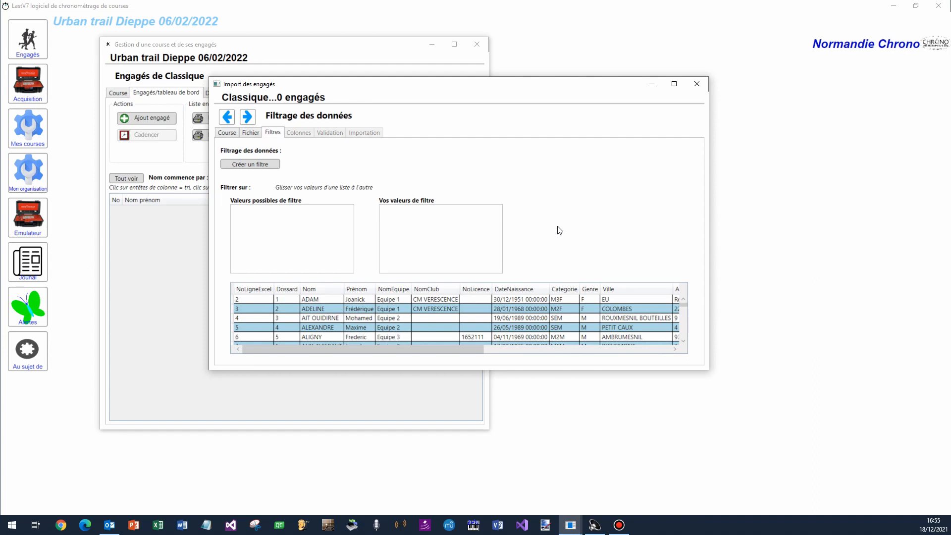
pyautogui.moveTo(447, 349); pyautogui.dragTo(350, 341)
# - Create a filter on the Genre column with F as the filter value and display only the filtered entries
pyautogui.click(264, 164)
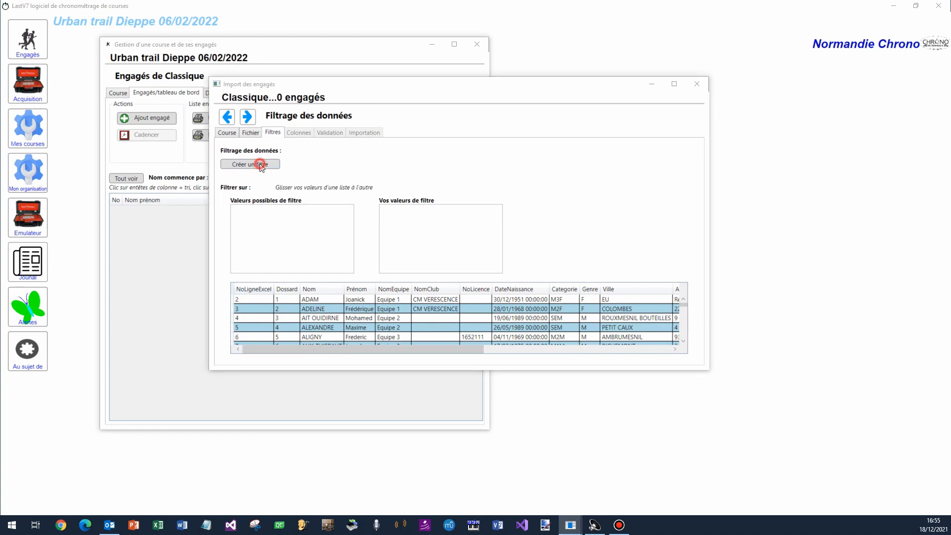
pyautogui.click(534, 301)
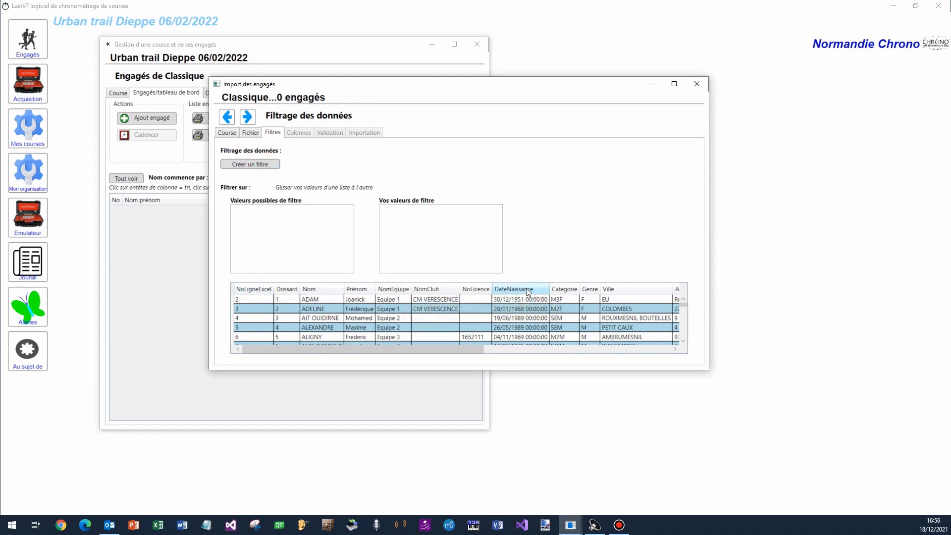
pyautogui.click(591, 289)
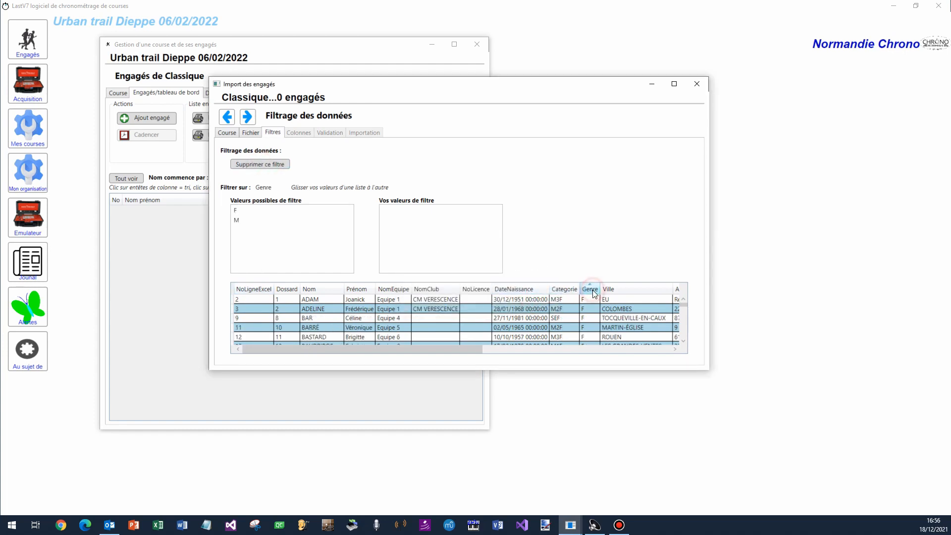
pyautogui.click(252, 209)
pyautogui.moveTo(252, 209); pyautogui.dragTo(418, 213)
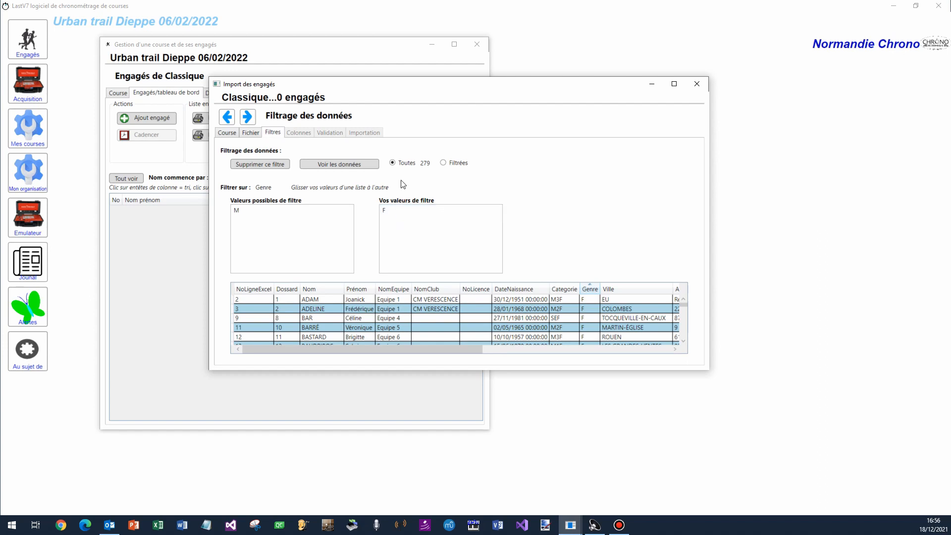
pyautogui.click(443, 163)
pyautogui.click(371, 165)
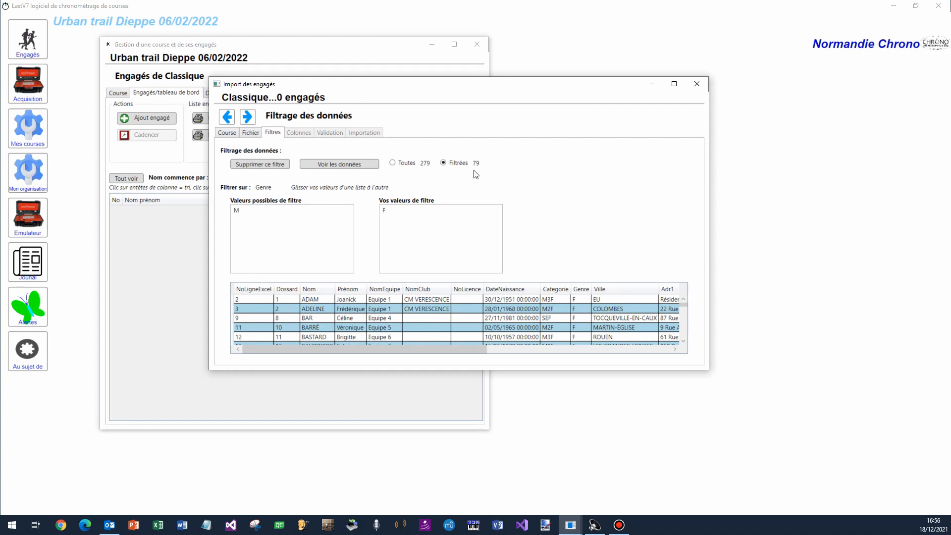
# - Delete the Genre filter and proceed to the choice of required columns
pyautogui.click(279, 165)
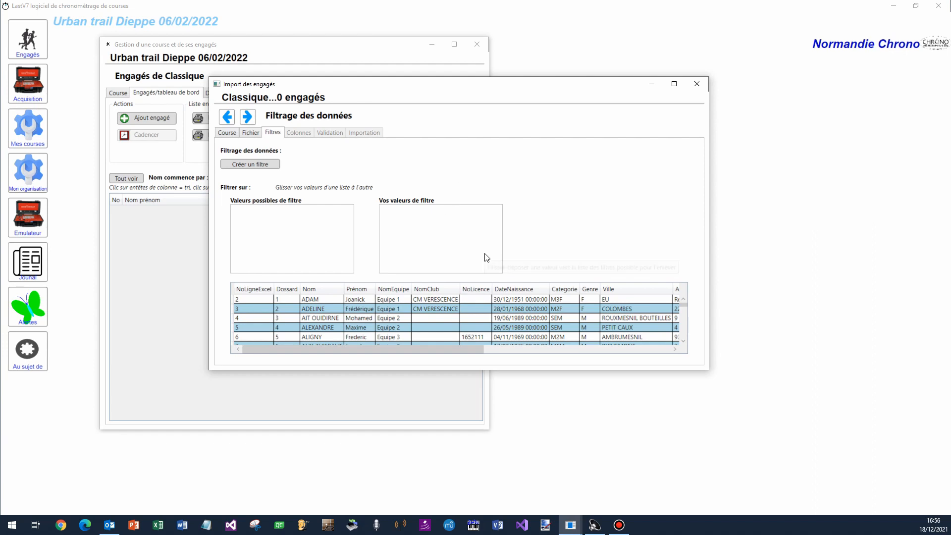
pyautogui.click(248, 118)
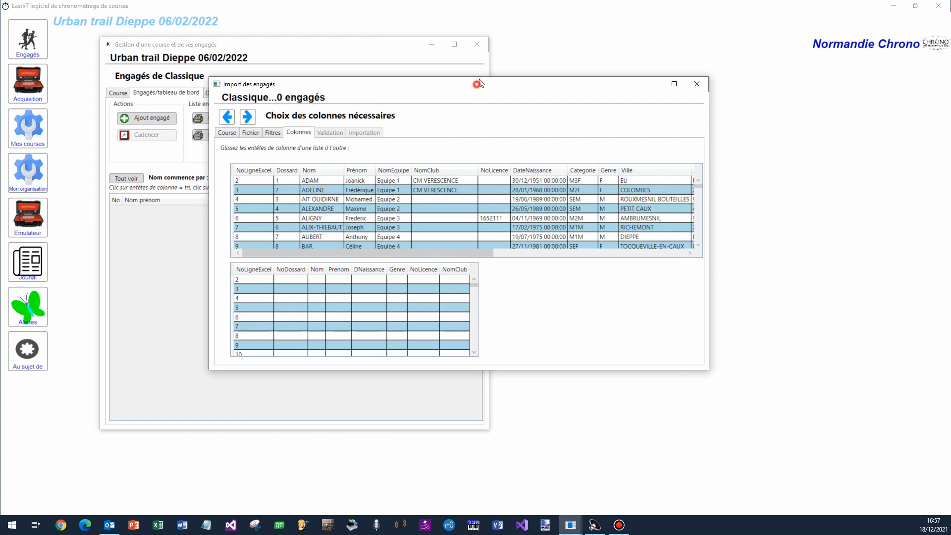
pyautogui.moveTo(478, 85); pyautogui.dragTo(483, 77)
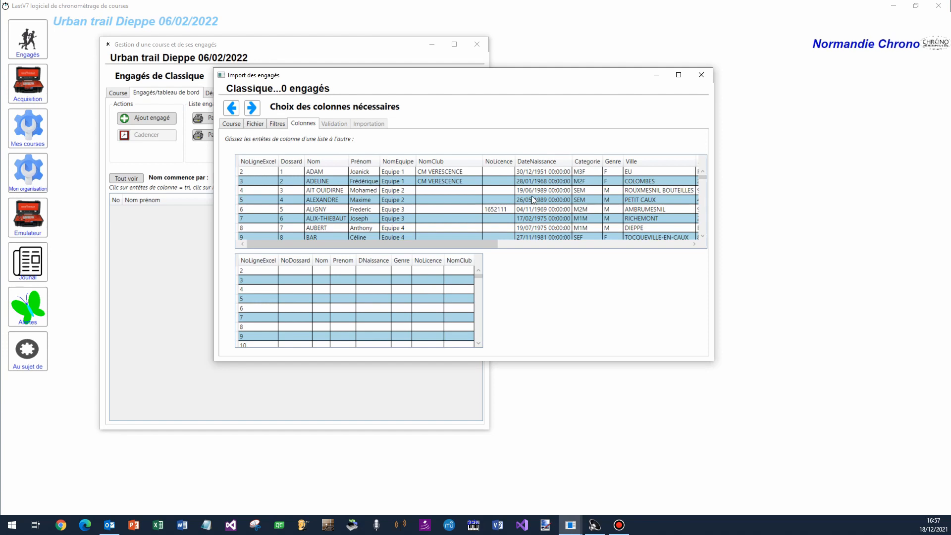
# - Map the Excel columns Dossard, Nom, Prénom and DateNaissance to NoDossard, Nom, Prenom and DNaissance
pyautogui.moveTo(299, 164); pyautogui.dragTo(300, 266)
pyautogui.moveTo(320, 163); pyautogui.dragTo(320, 260)
pyautogui.moveTo(360, 162); pyautogui.dragTo(371, 263)
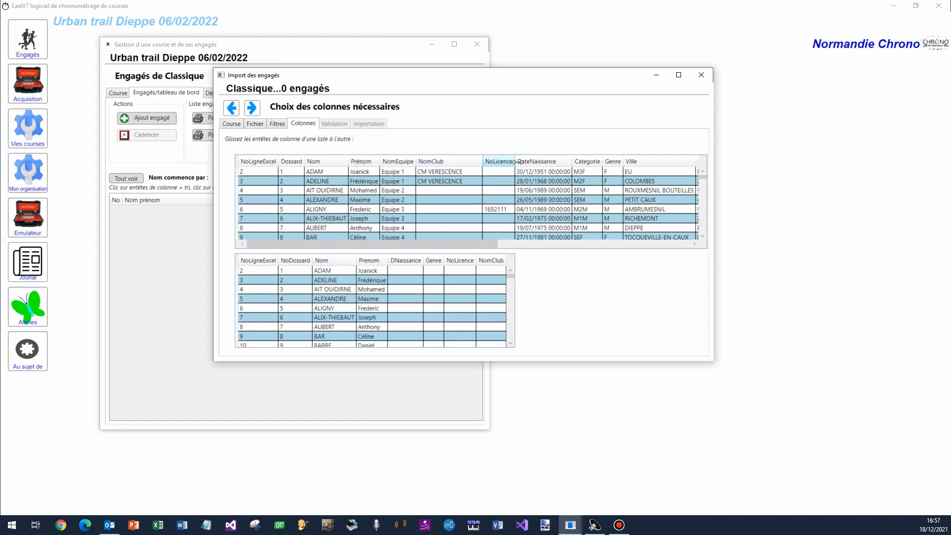
pyautogui.moveTo(539, 161); pyautogui.dragTo(413, 266)
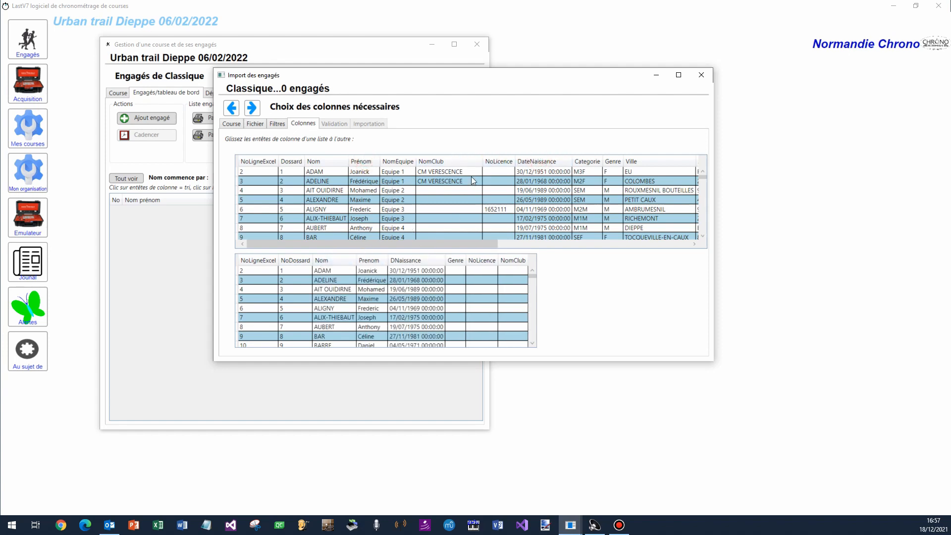
# - Map the Excel columns Genre, NoLicence and NomClub to the target columns of the same names
pyautogui.moveTo(614, 162); pyautogui.dragTo(457, 263)
pyautogui.moveTo(505, 165); pyautogui.dragTo(485, 259)
pyautogui.scroll(-2, 495, 292)
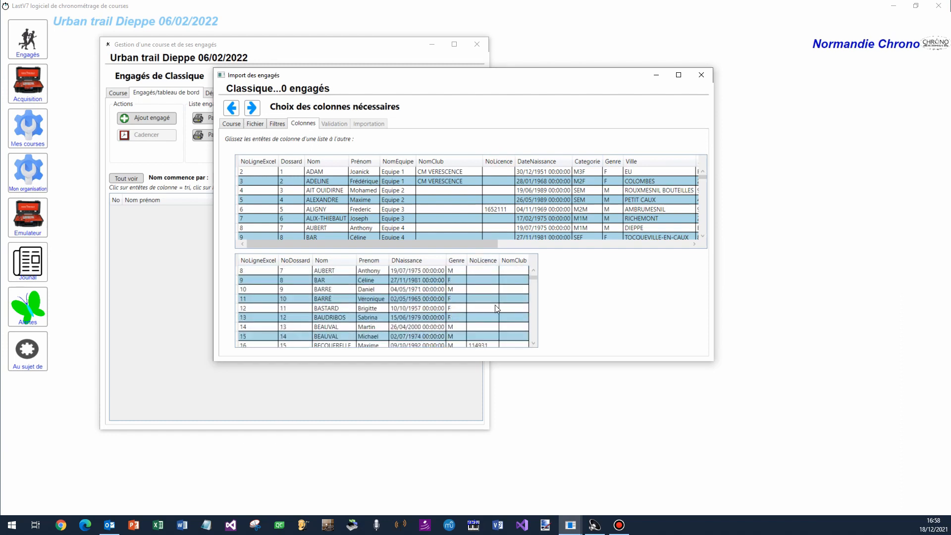
pyautogui.scroll(-5, 497, 308)
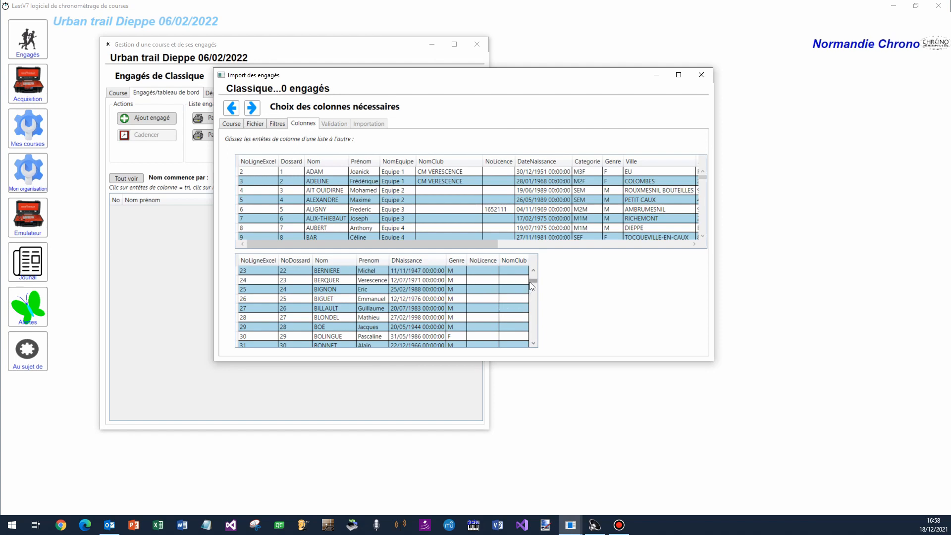
pyautogui.moveTo(531, 282); pyautogui.dragTo(532, 272)
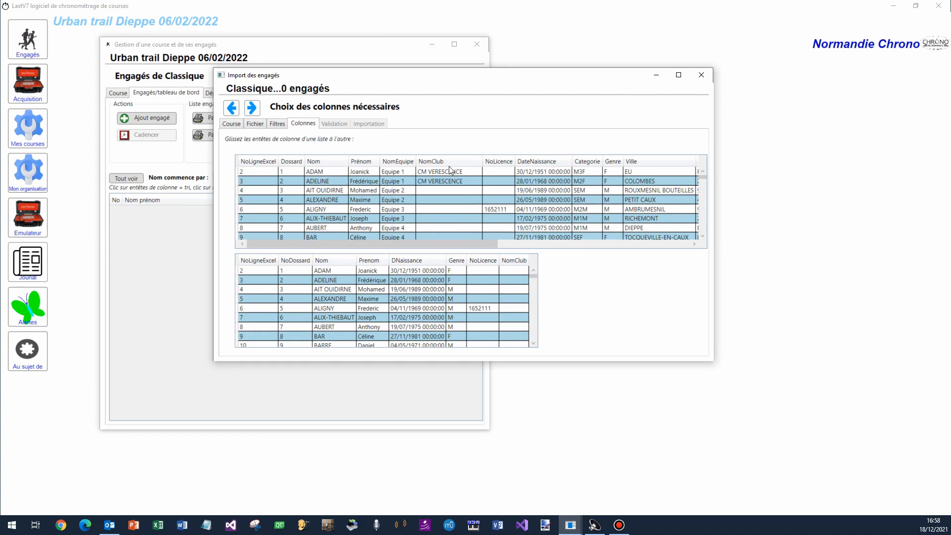
pyautogui.moveTo(443, 161); pyautogui.dragTo(511, 260)
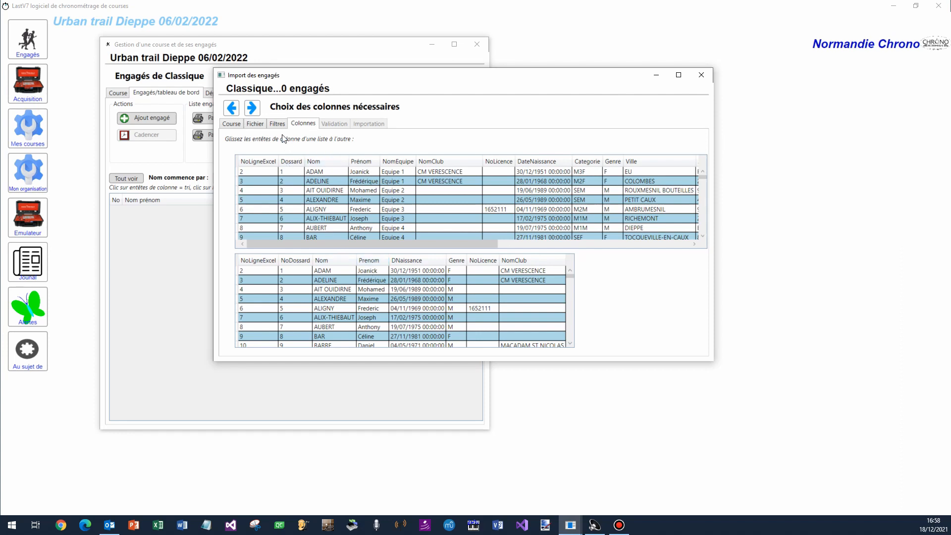
# - Validate the data, import the runners into Classique, and keep this import configuration for next time
pyautogui.click(254, 110)
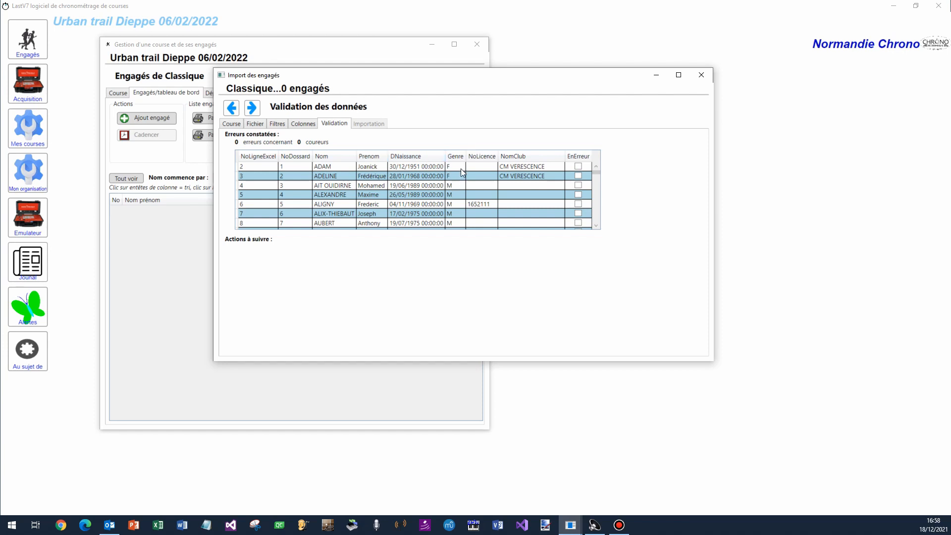
pyautogui.click(252, 108)
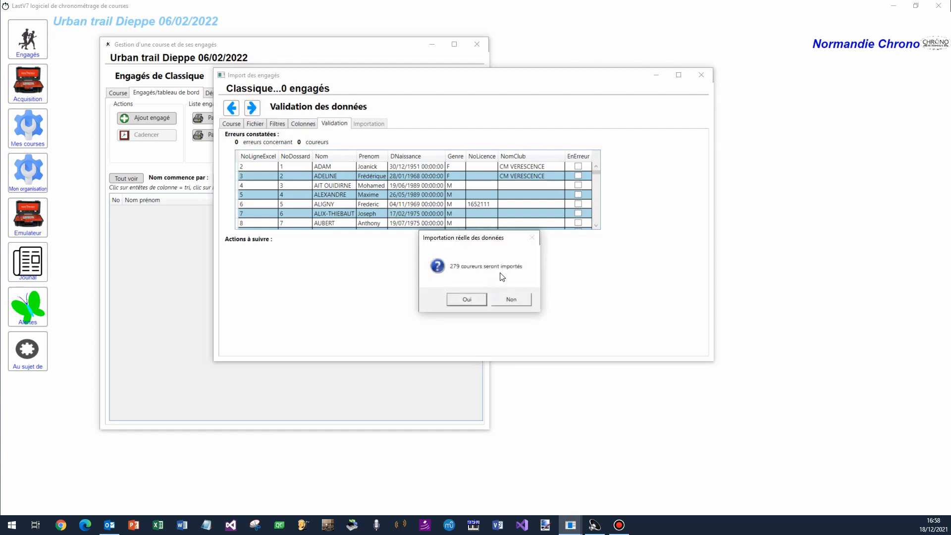
pyautogui.click(471, 298)
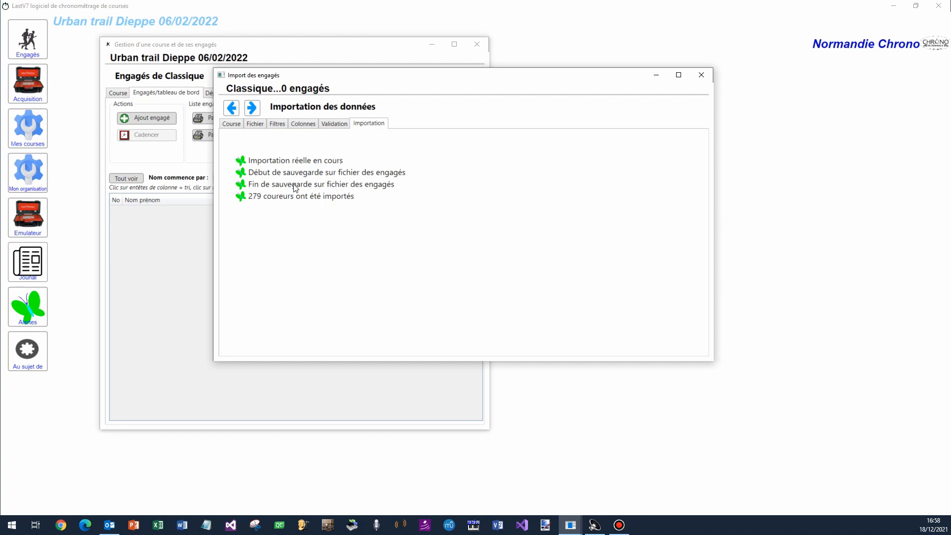
pyautogui.click(254, 110)
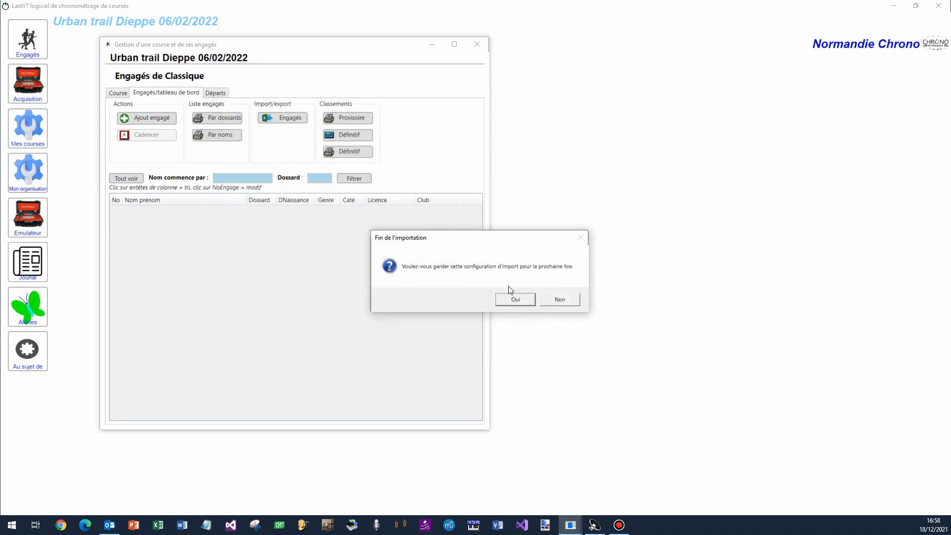
pyautogui.click(516, 300)
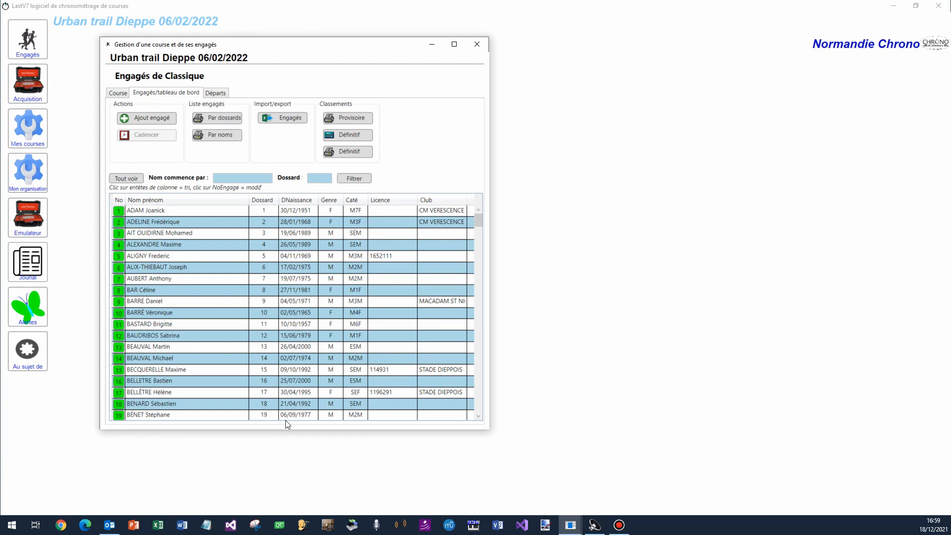
# - Open Nicolaisienne.xlsx from Epreuve_Numero1 in Excel and change the year of the birth date in cell G6 to 2021
pyautogui.click(158, 525)
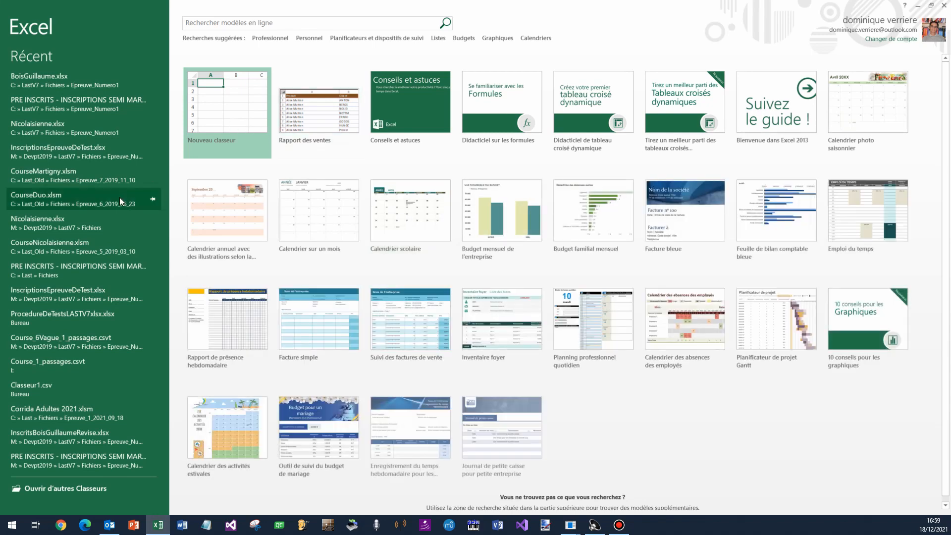
pyautogui.click(55, 130)
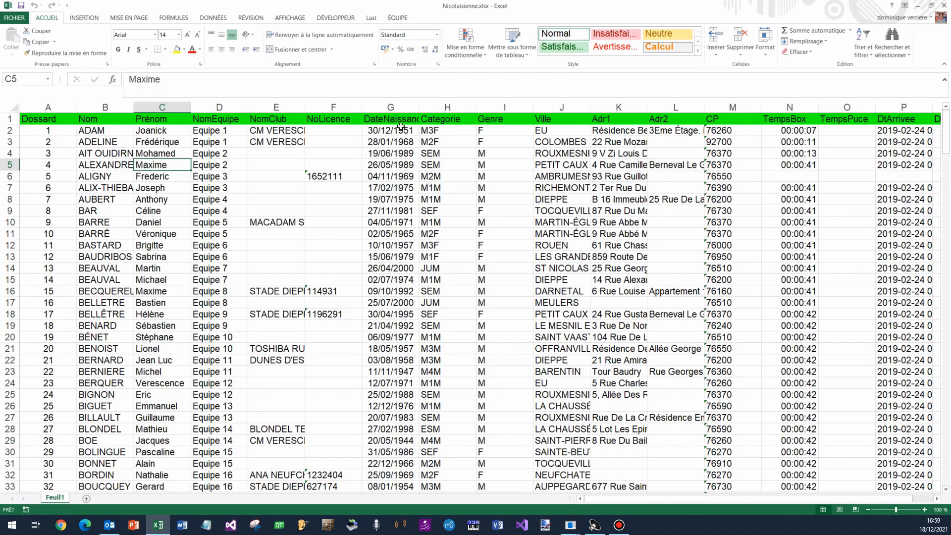
pyautogui.click(389, 178)
pyautogui.click(228, 83)
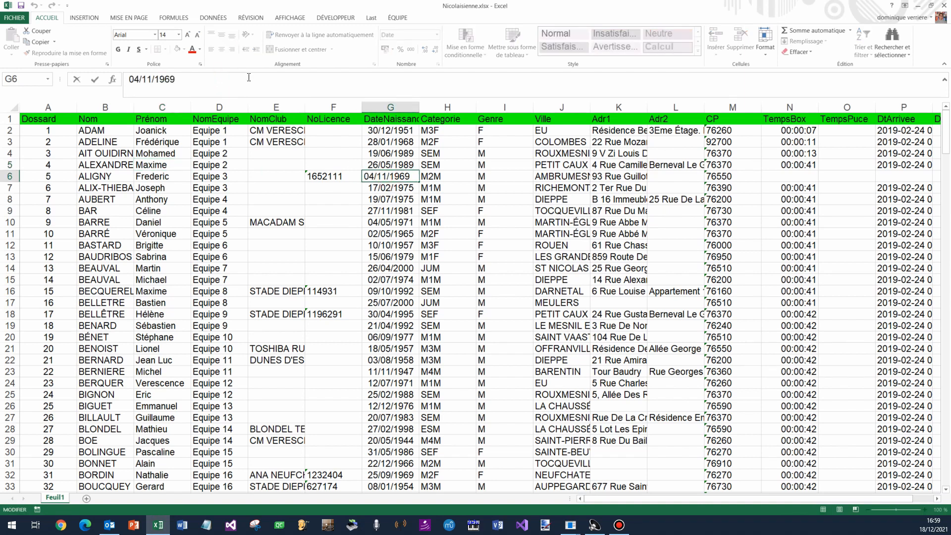
pyautogui.press('BackSpace')
pyautogui.press('BackSpace')
pyautogui.press('BackSpace')
pyautogui.press('BackSpace')
pyautogui.write('2021')
pyautogui.press('Return')
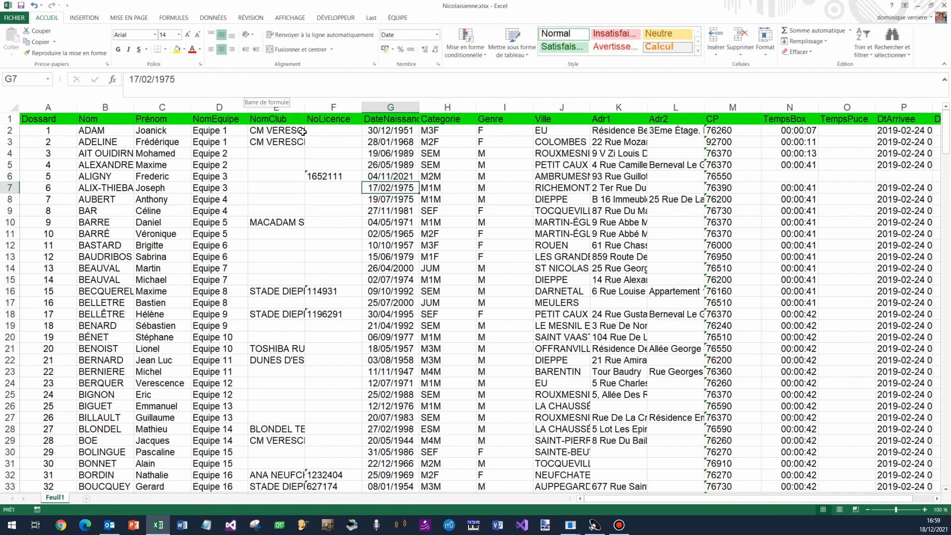
# - Set the Genre value in cell I10 to H
pyautogui.click(500, 235)
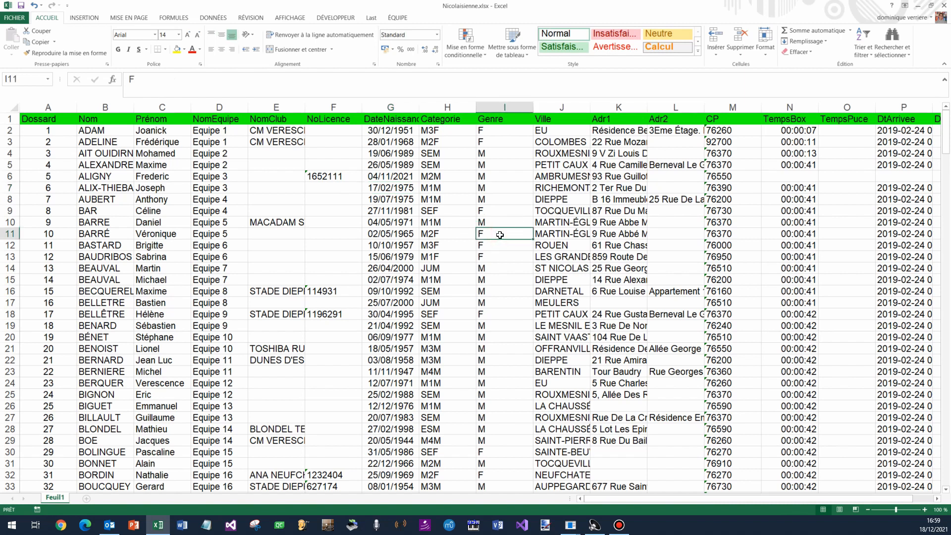
pyautogui.press('Up')
pyautogui.write('H')
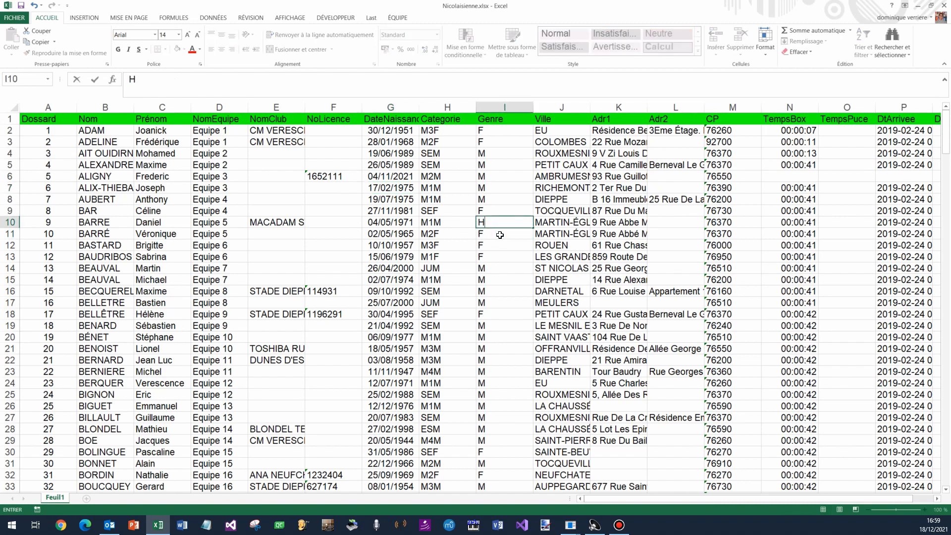
pyautogui.press('Return')
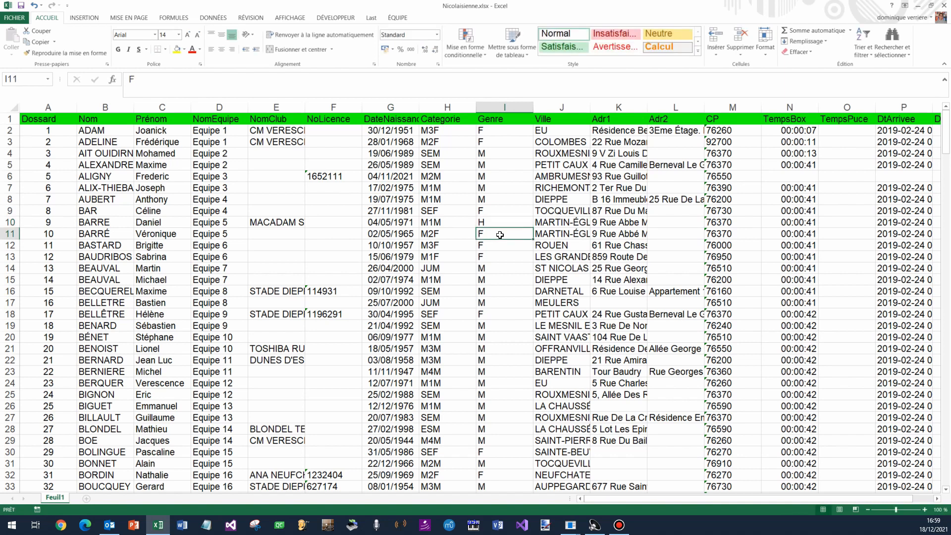
# - Set the Dossard number in cell A16 to 14 and close Excel
pyautogui.click(59, 292)
pyautogui.write('14')
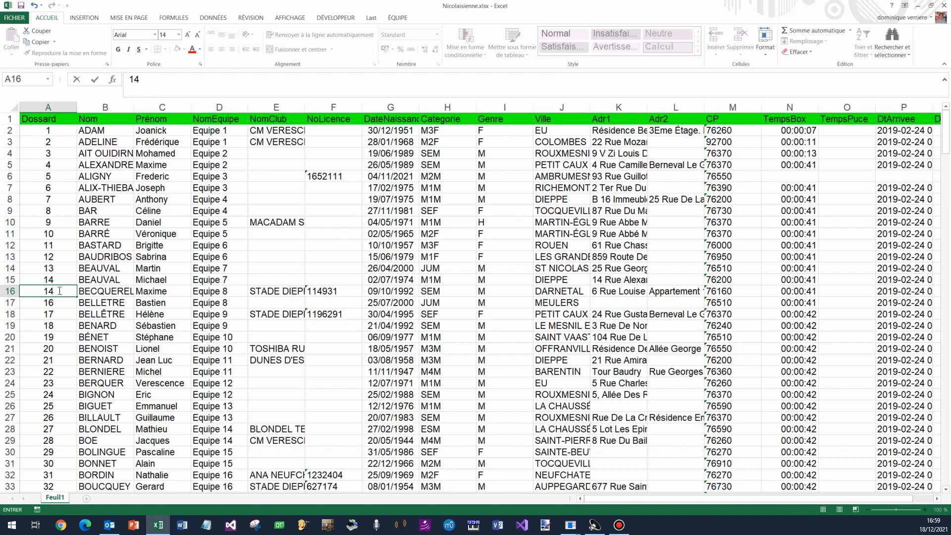
pyautogui.press('Return')
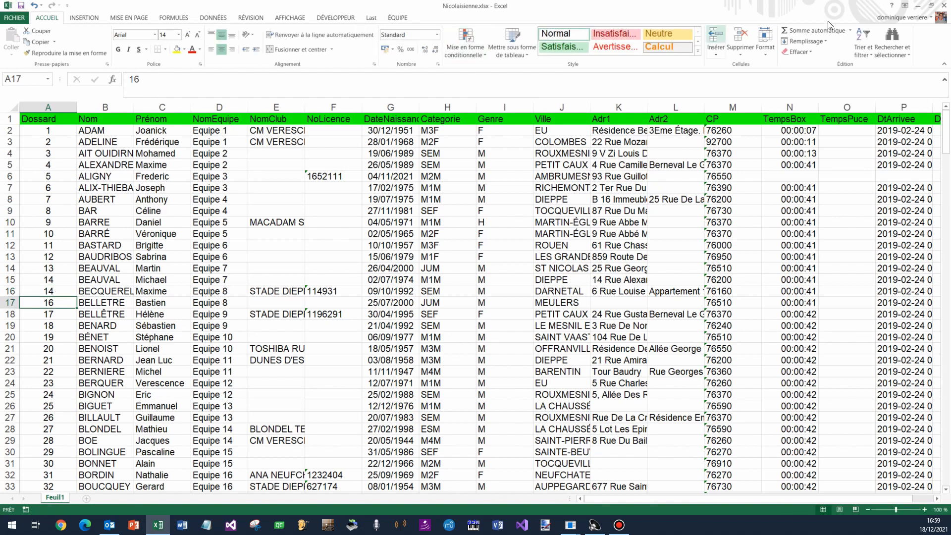
pyautogui.click(944, 5)
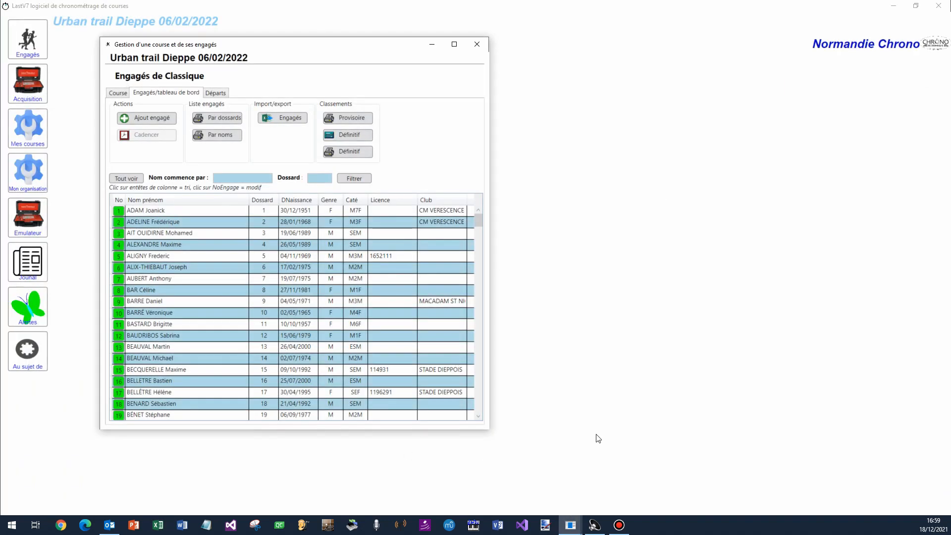
# - Open TagsRaceResult.txt from the C:\Last\Fichiers folder
pyautogui.press('super+e')
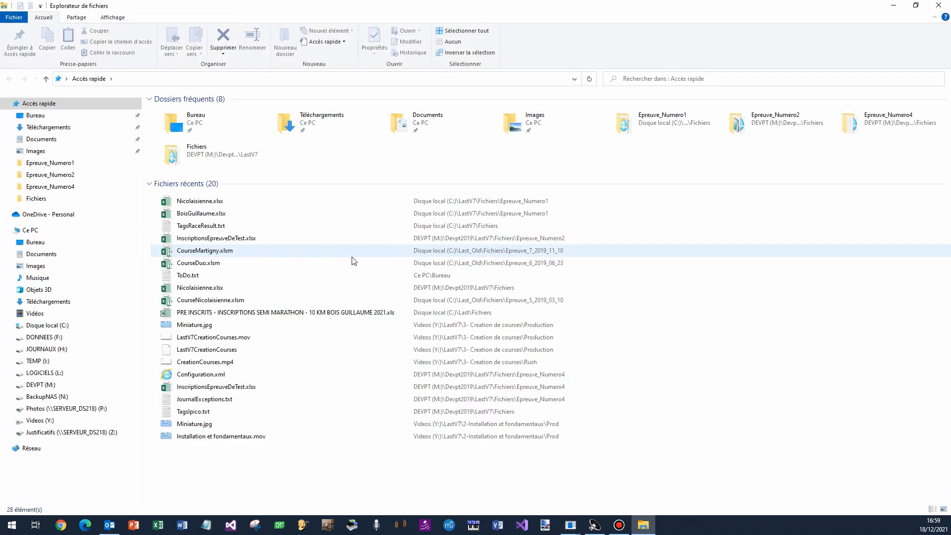
pyautogui.click(89, 325)
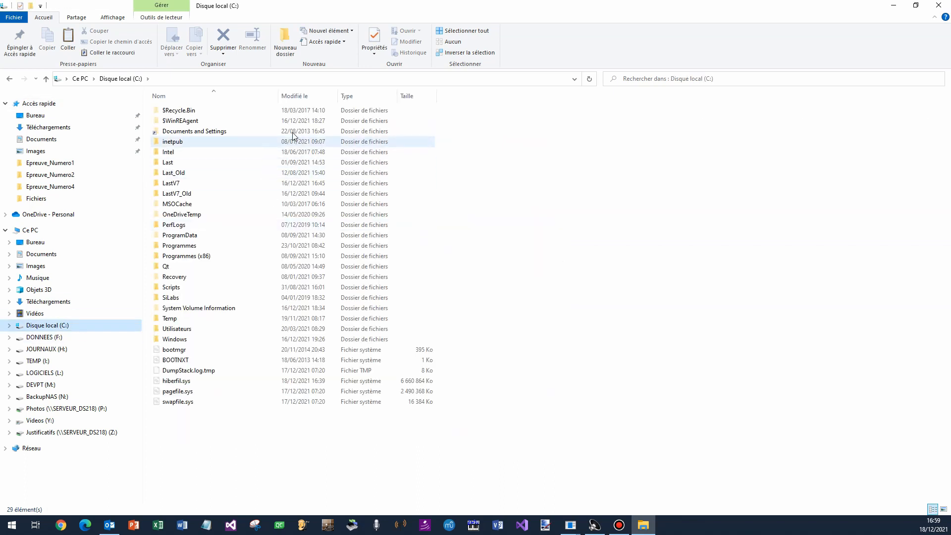
pyautogui.doubleClick(202, 166)
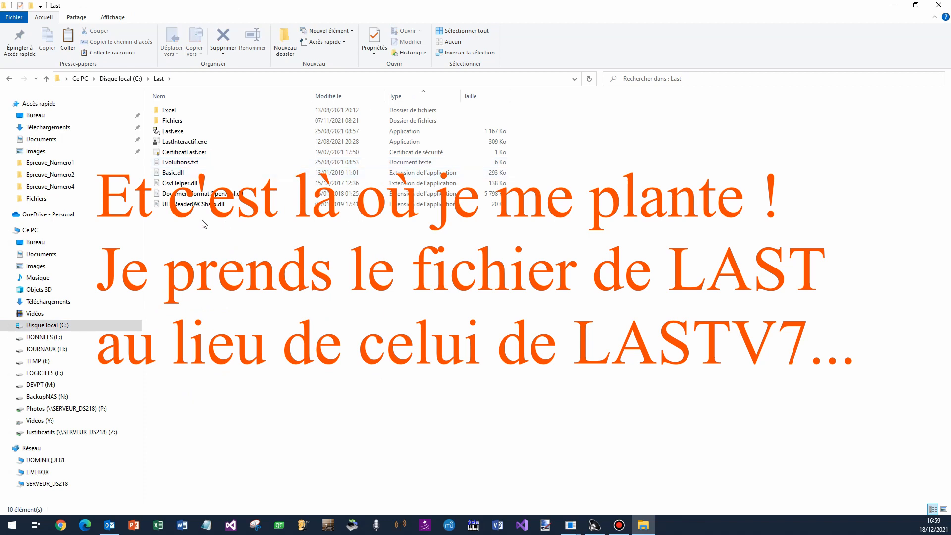
pyautogui.doubleClick(184, 121)
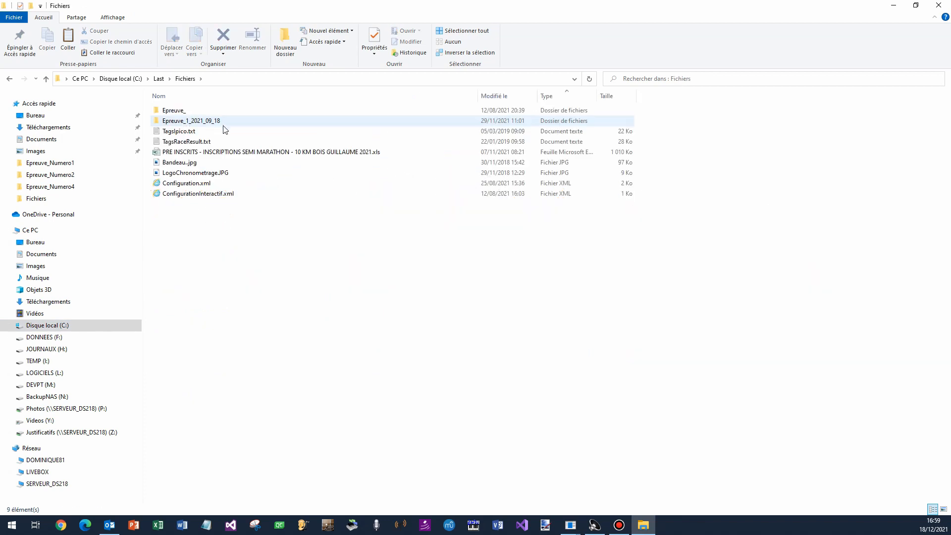
pyautogui.doubleClick(207, 142)
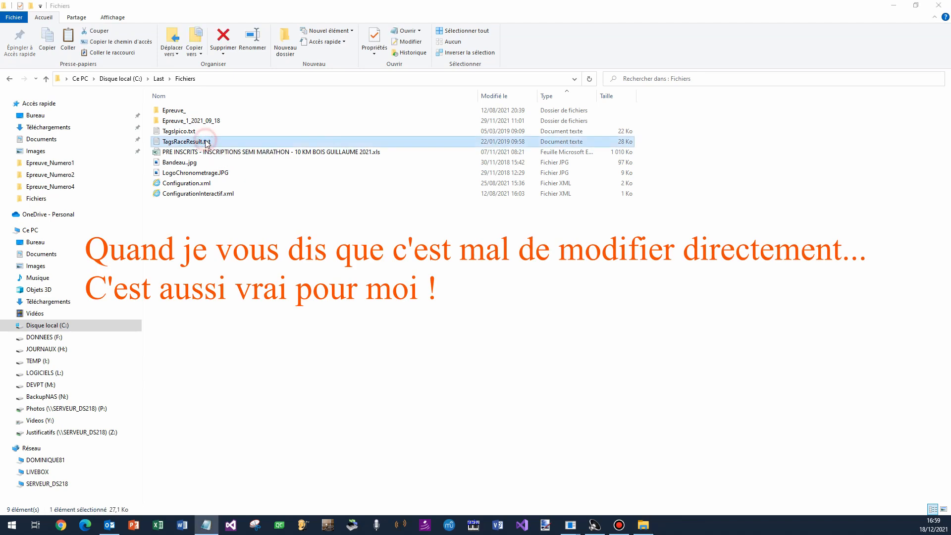
# - Clear the second value on the "31" line of TagsRaceResult.txt, save the file, and close it and the folder window
pyautogui.scroll(-5, 404, 337)
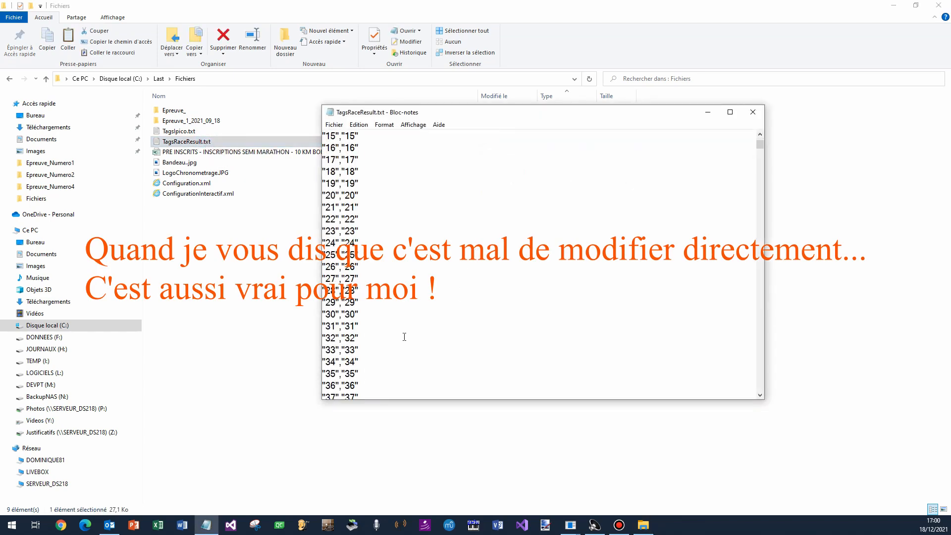
pyautogui.doubleClick(352, 326)
pyautogui.press('BackSpace')
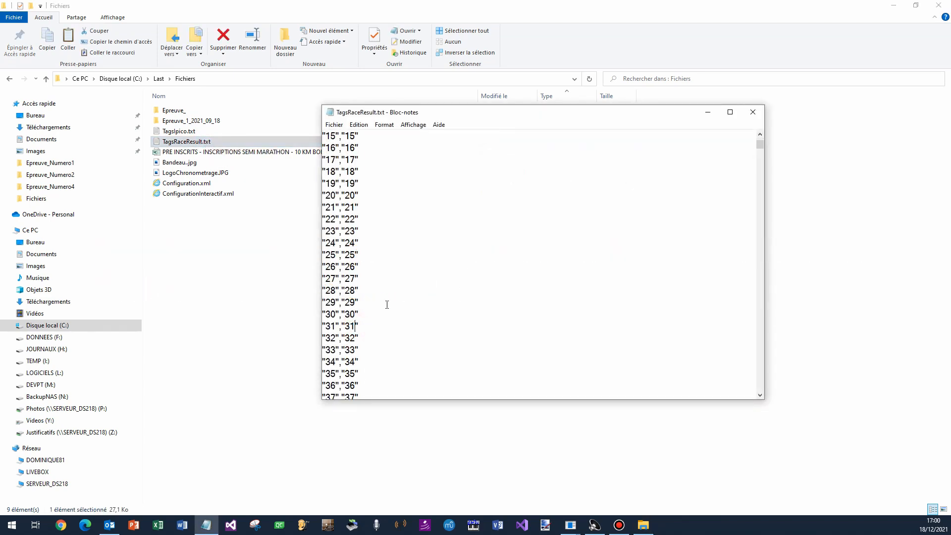
pyautogui.click(334, 125)
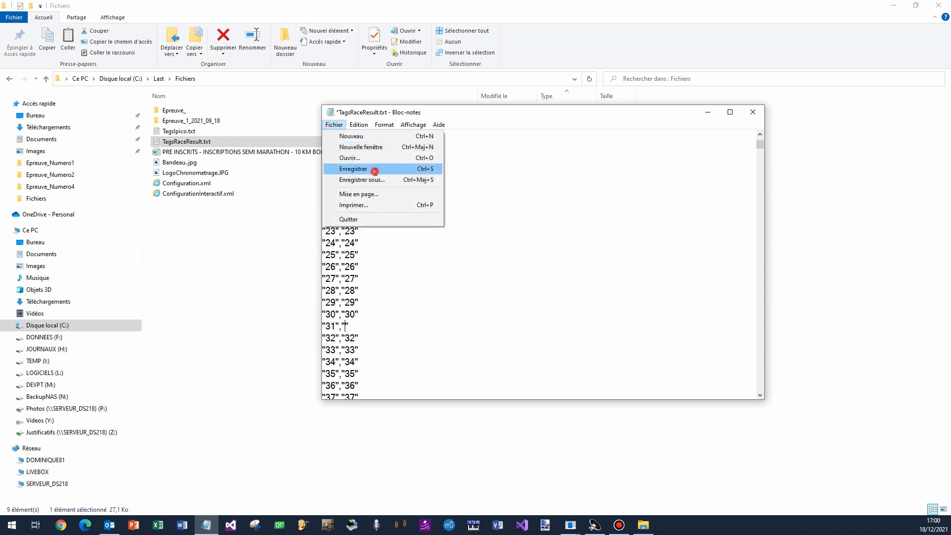
pyautogui.click(374, 169)
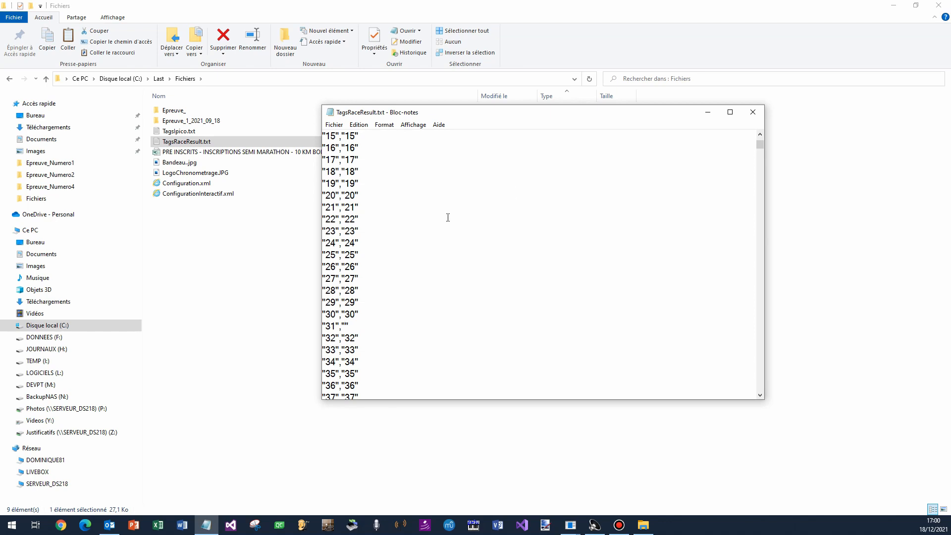
pyautogui.click(753, 112)
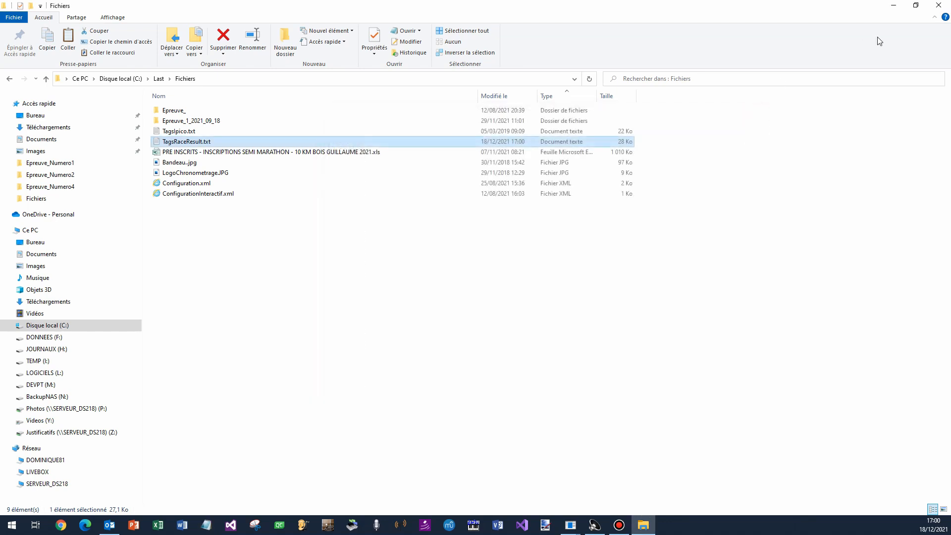
pyautogui.click(946, 7)
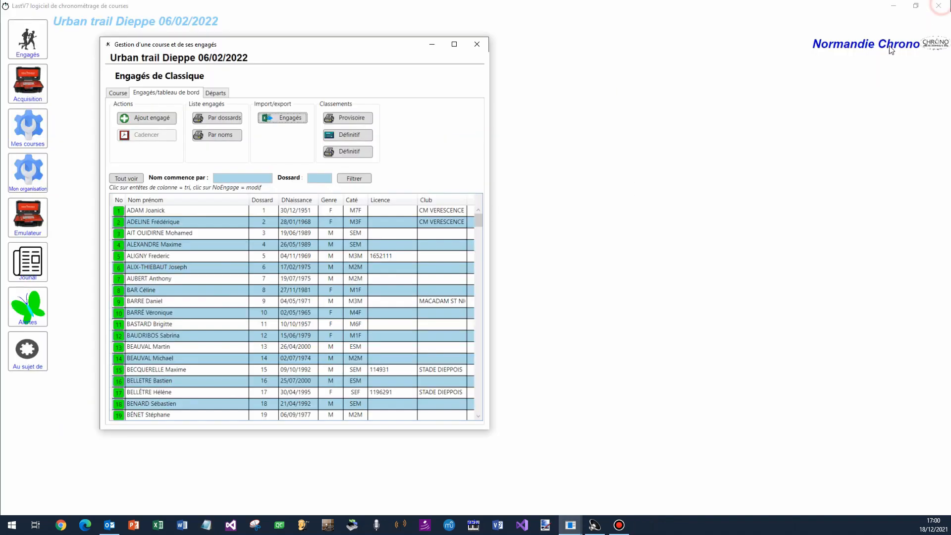
# - Start importing entrants into Classique with the last configuration and proceed to data validation, keeping the file, filter and column choices
pyautogui.click(285, 120)
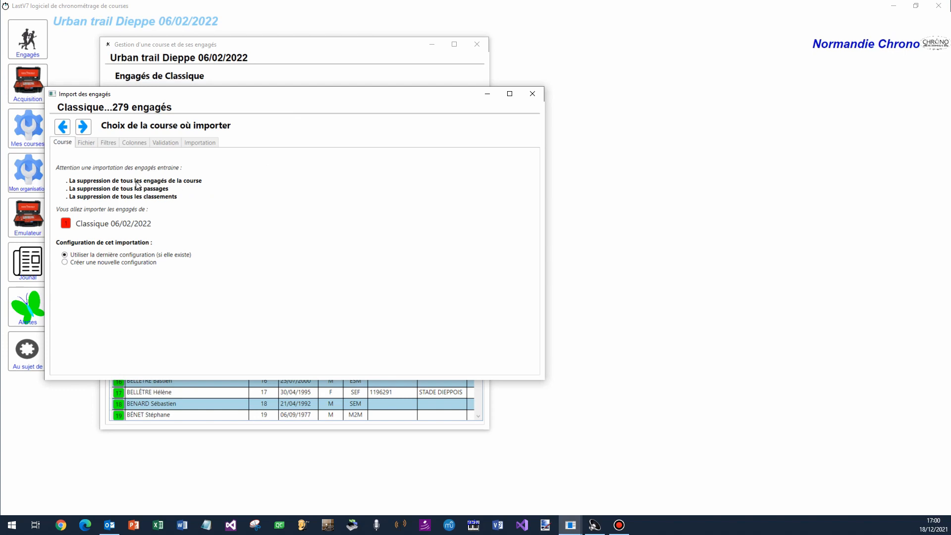
pyautogui.click(83, 128)
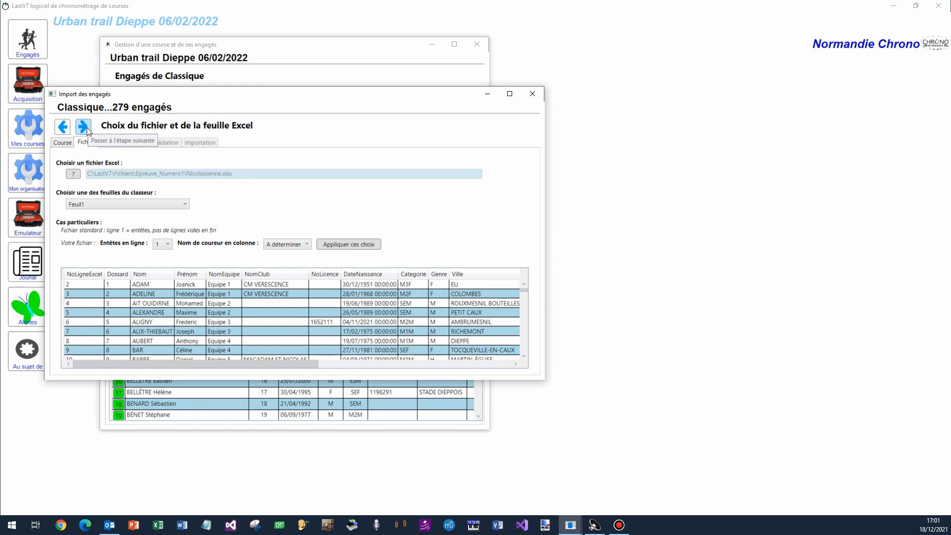
pyautogui.moveTo(264, 95); pyautogui.dragTo(402, 107)
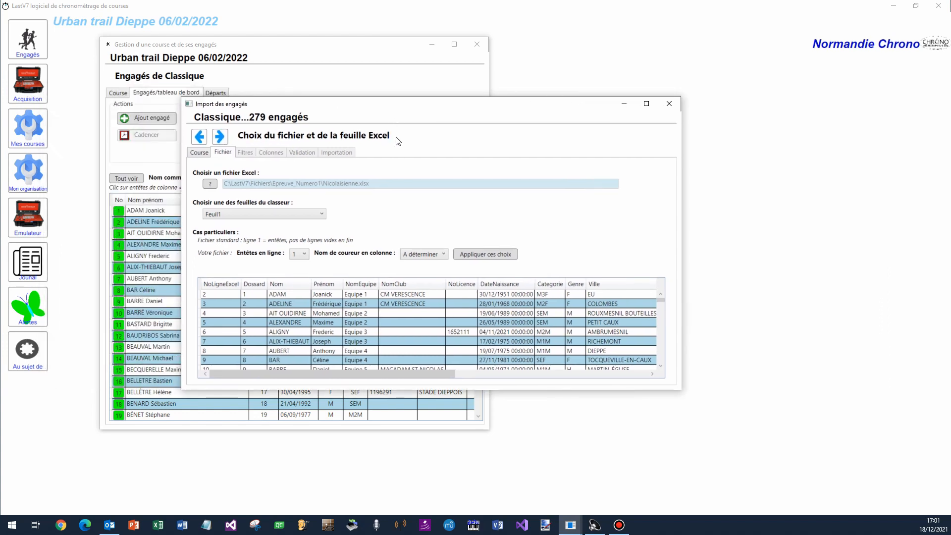
pyautogui.click(219, 140)
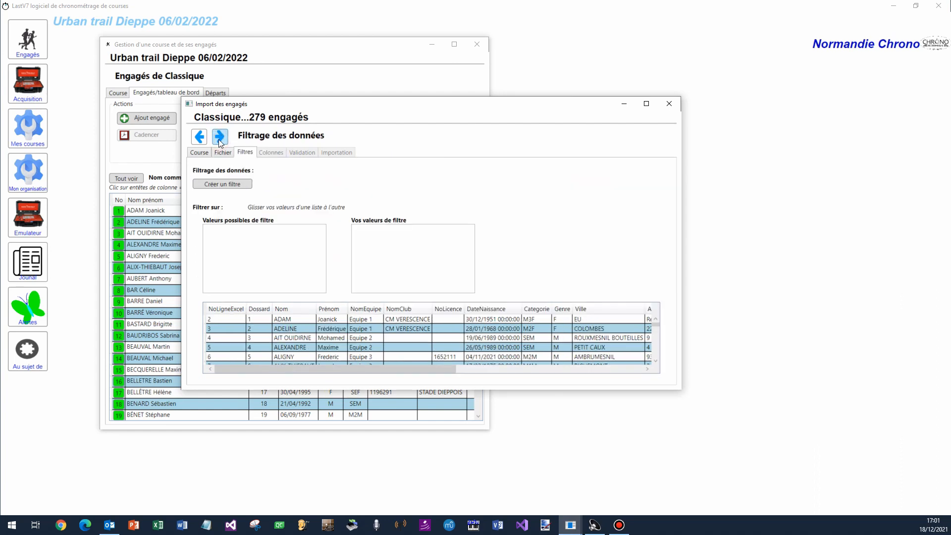
pyautogui.click(219, 141)
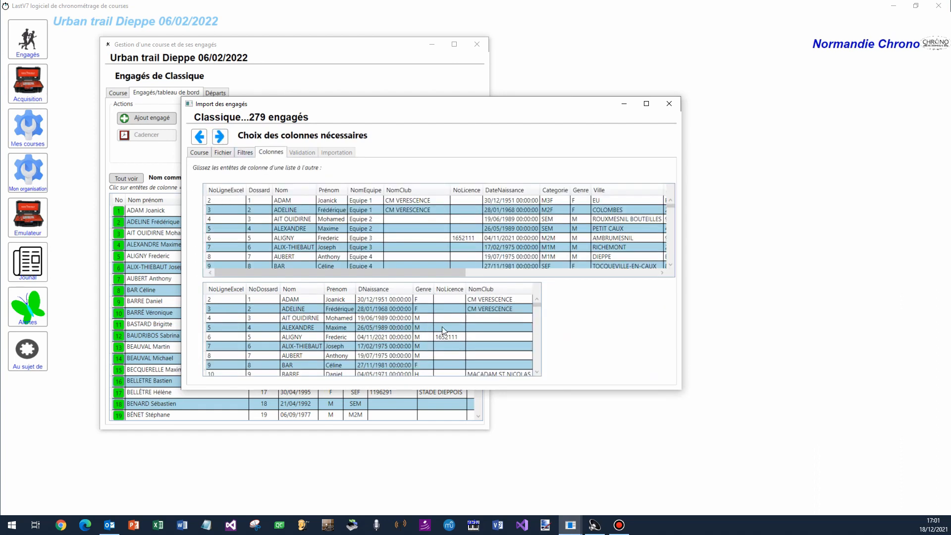
pyautogui.click(219, 136)
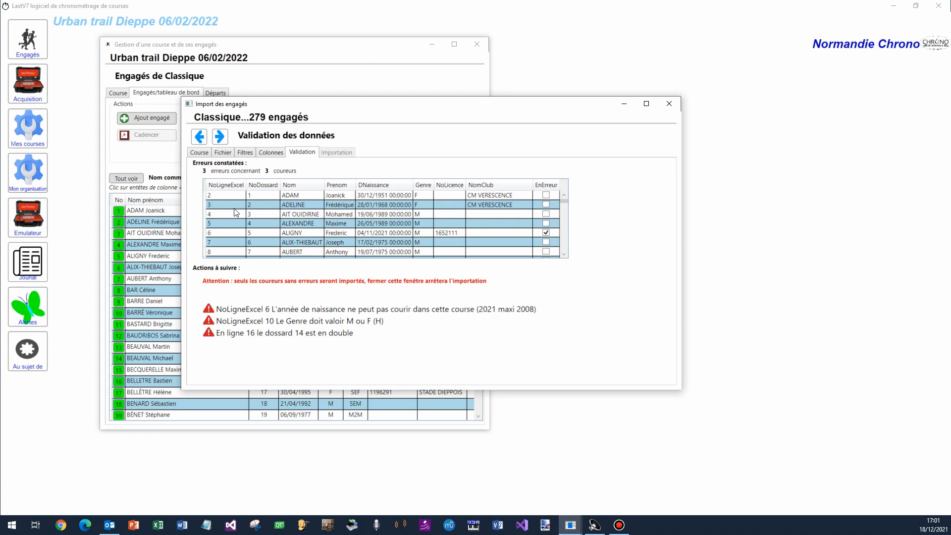
# - Import only the runners without errors into Classique and finish the import
pyautogui.click(220, 136)
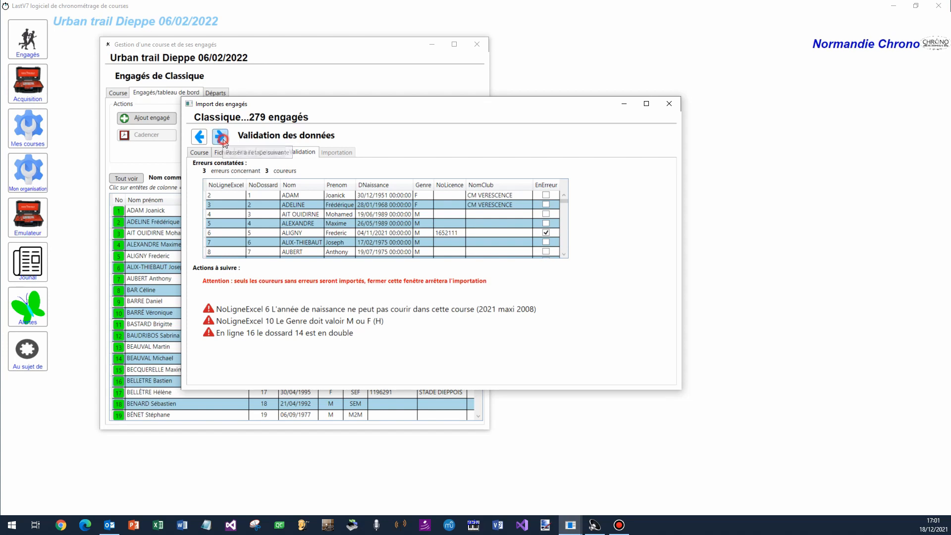
pyautogui.click(489, 300)
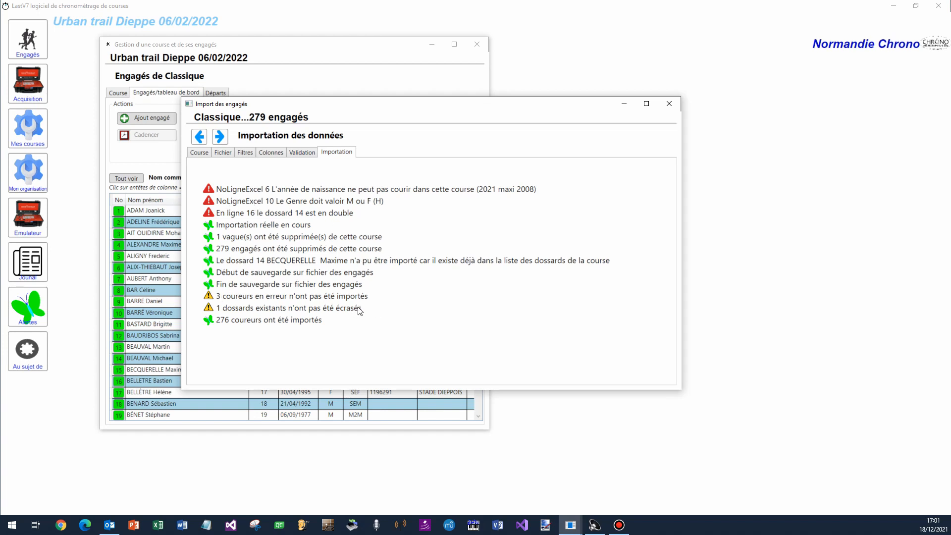
pyautogui.click(224, 138)
pyautogui.click(520, 298)
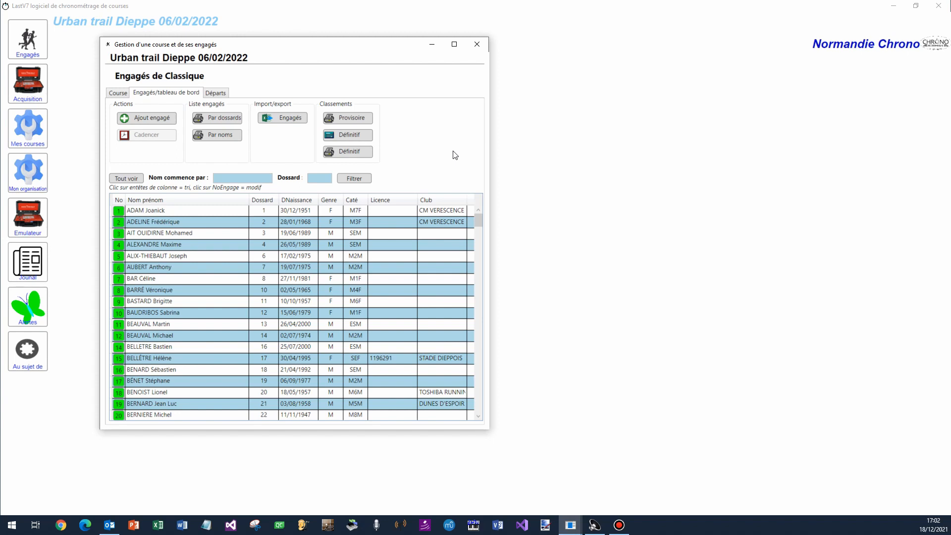
# - Close the Classique entrants window and restart LastV7
pyautogui.click(478, 44)
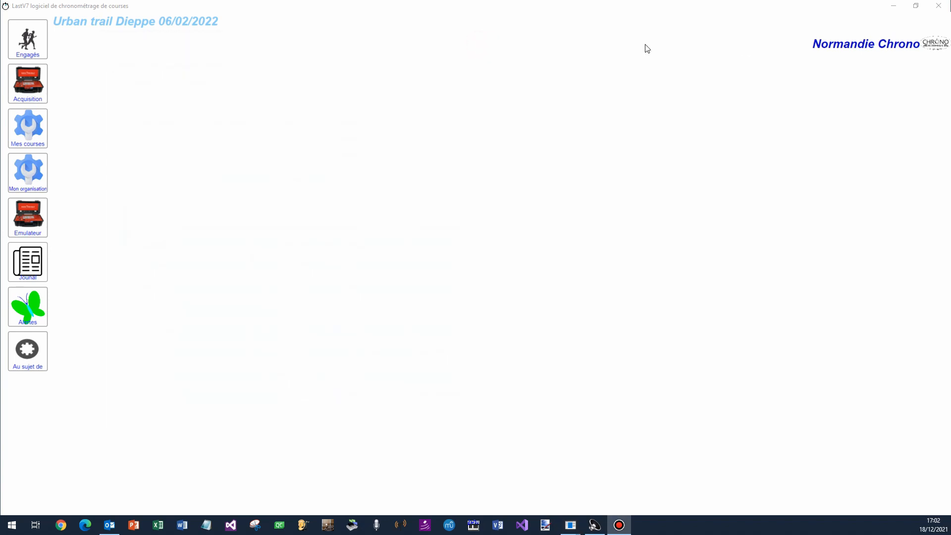
pyautogui.click(938, 5)
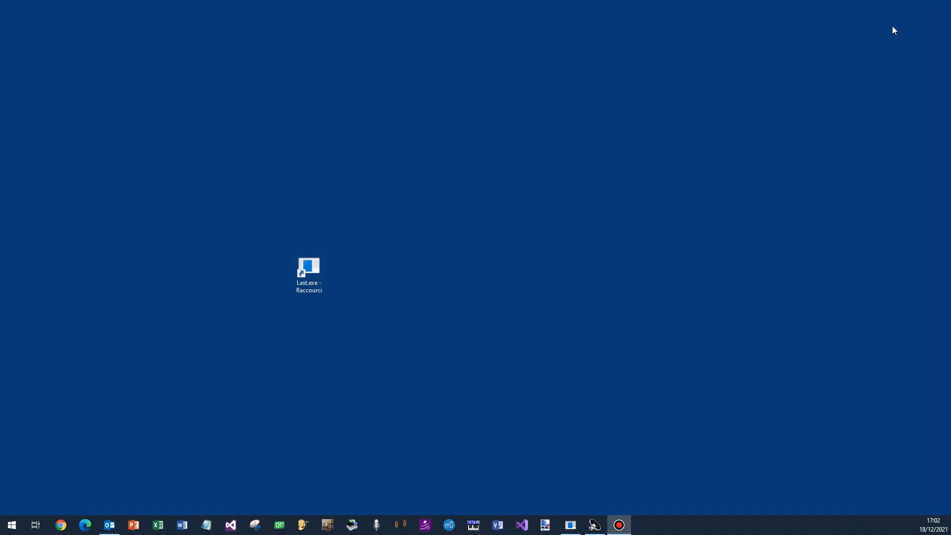
pyautogui.click(302, 335)
pyautogui.doubleClick(297, 281)
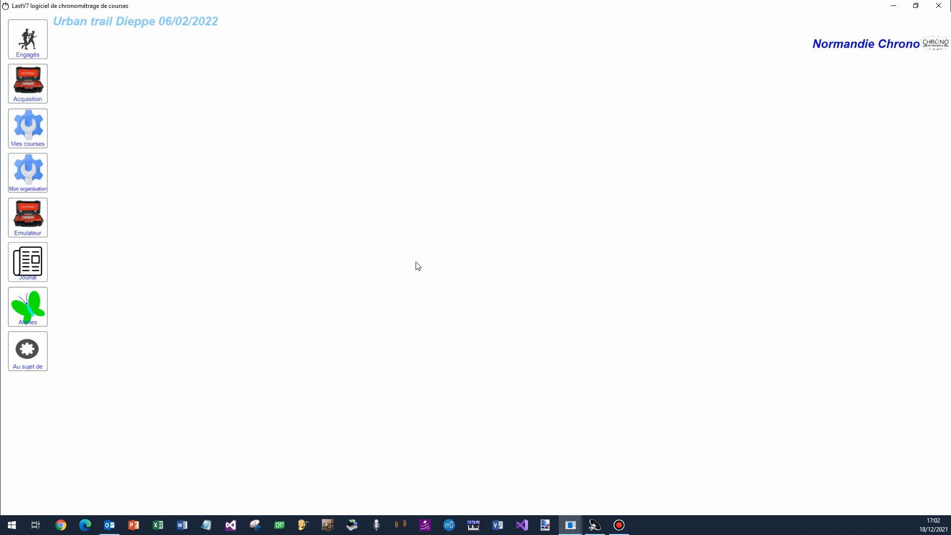
# - Open the entrants of Classique and run a new import with the last configuration up to data validation
pyautogui.click(28, 39)
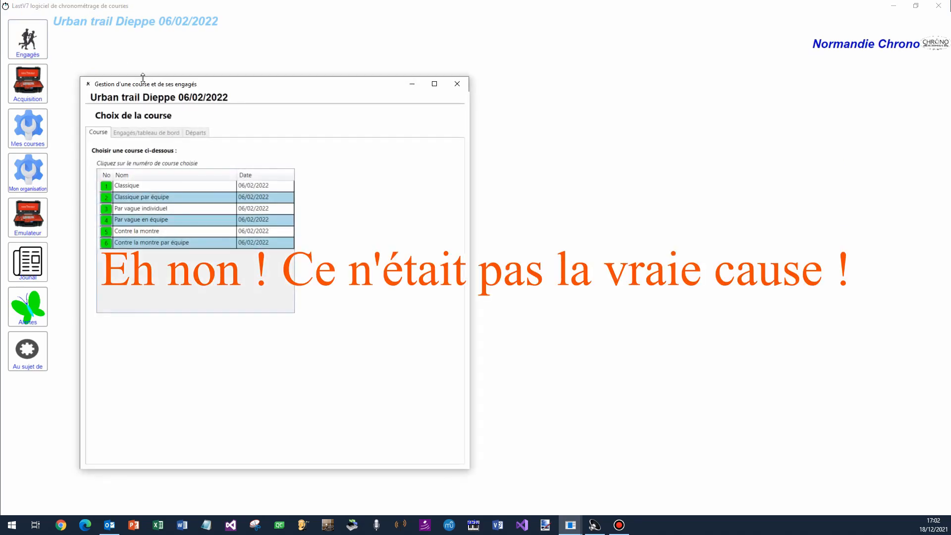
pyautogui.click(108, 187)
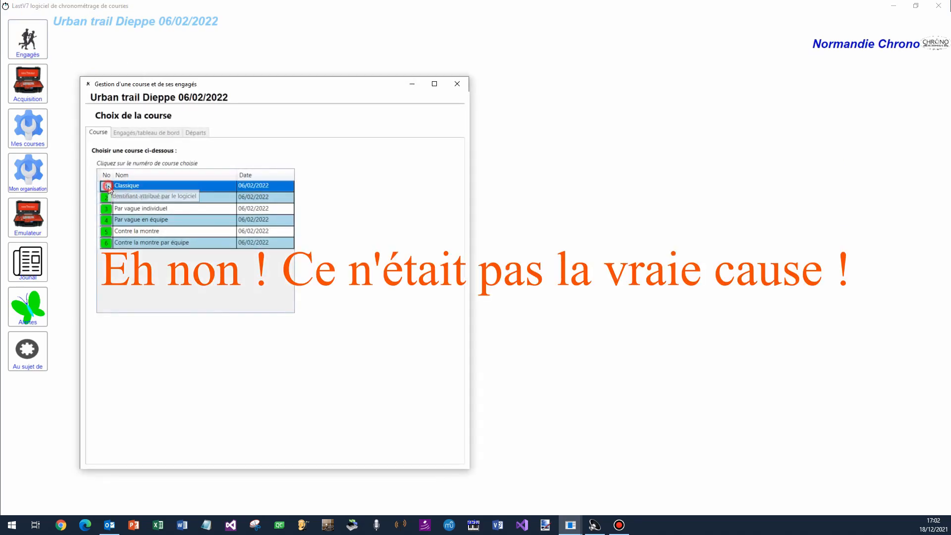
pyautogui.click(266, 157)
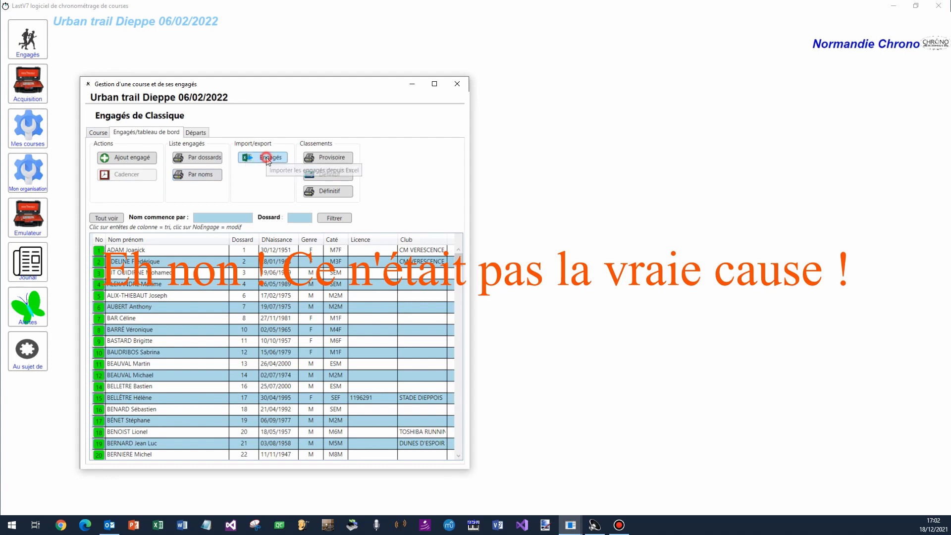
pyautogui.click(66, 168)
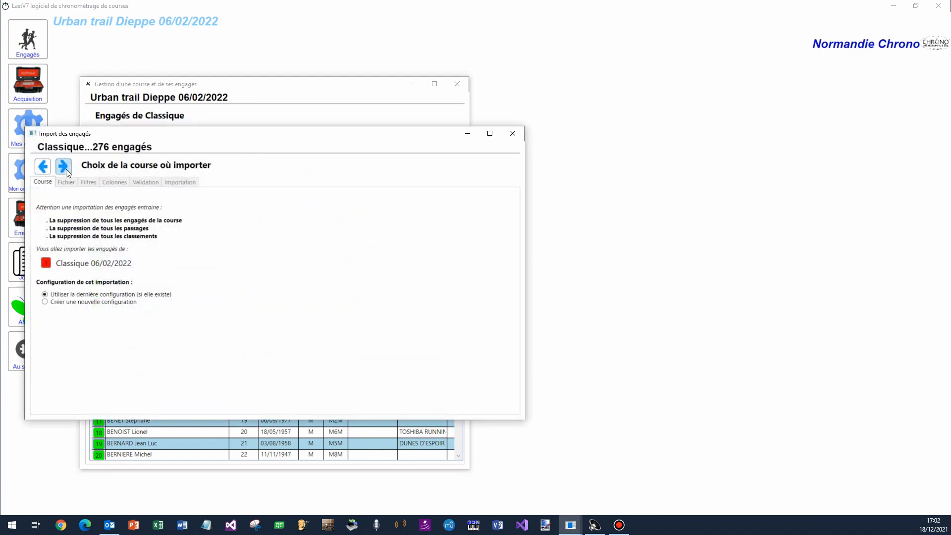
pyautogui.click(63, 169)
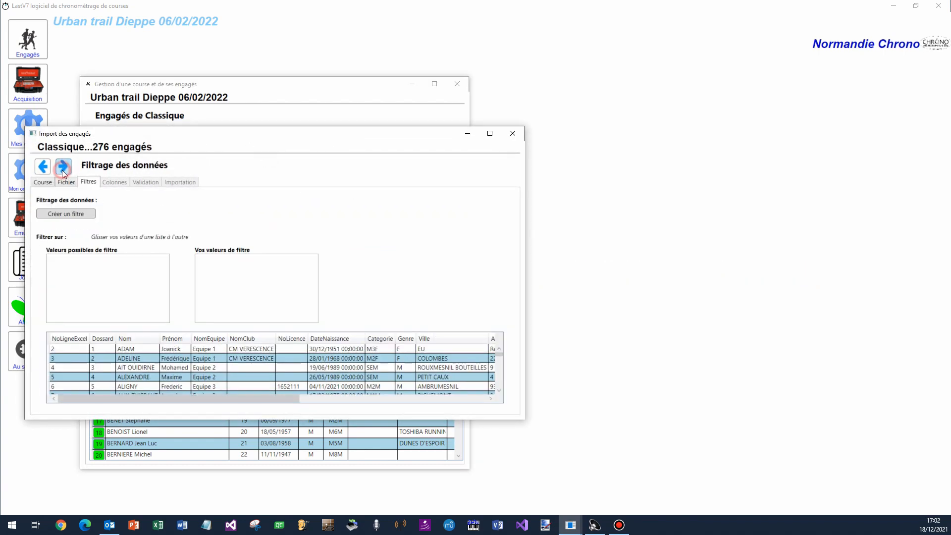
pyautogui.click(62, 168)
pyautogui.click(64, 170)
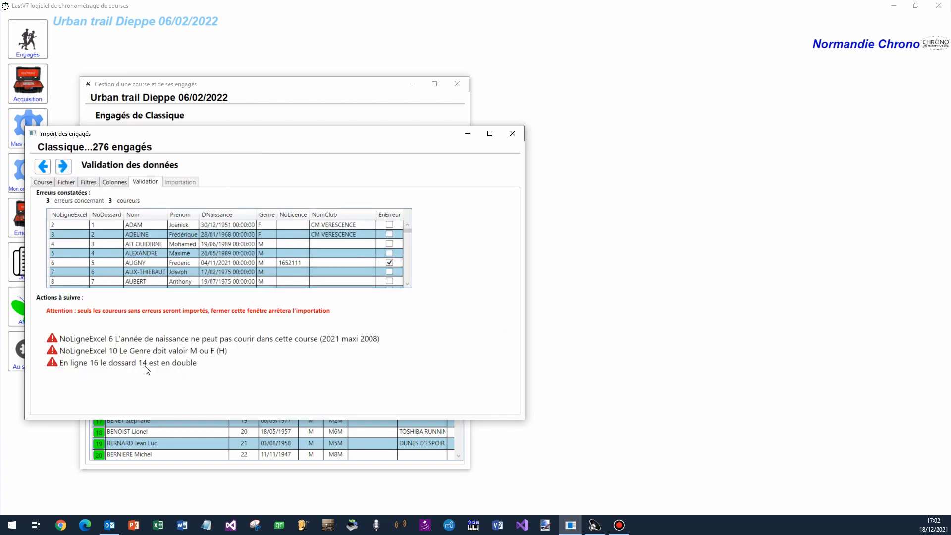
# - Confirm the real import of the error-free runners into Classique and close the import wizard
pyautogui.click(67, 168)
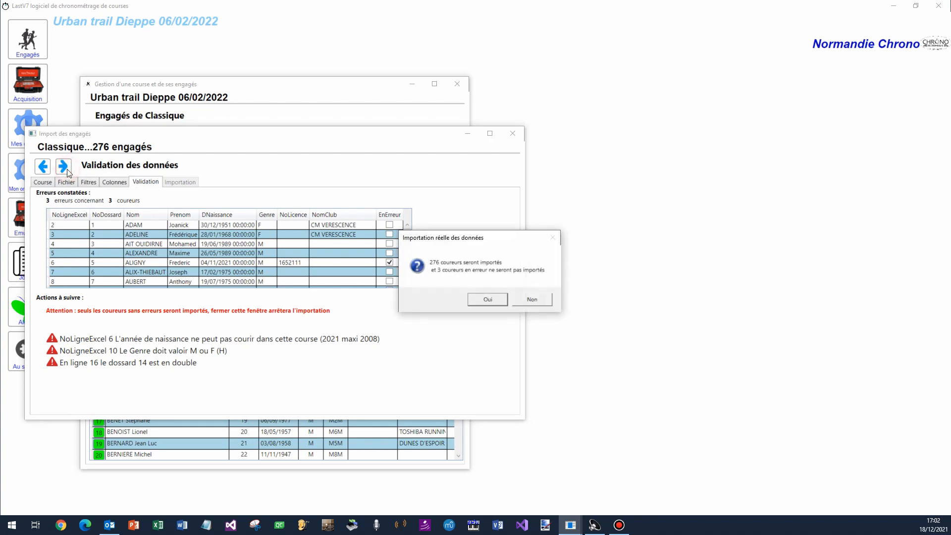
pyautogui.click(483, 301)
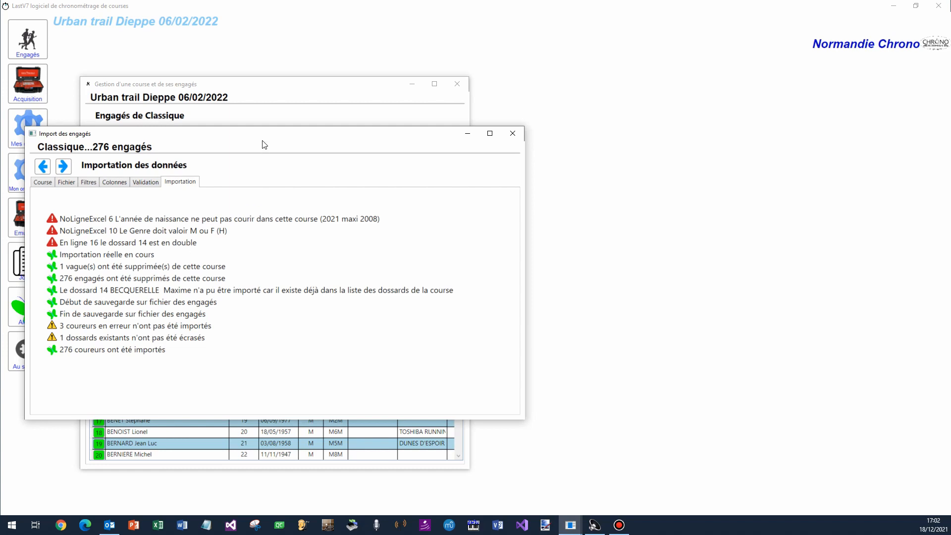
pyautogui.moveTo(264, 144); pyautogui.dragTo(396, 125)
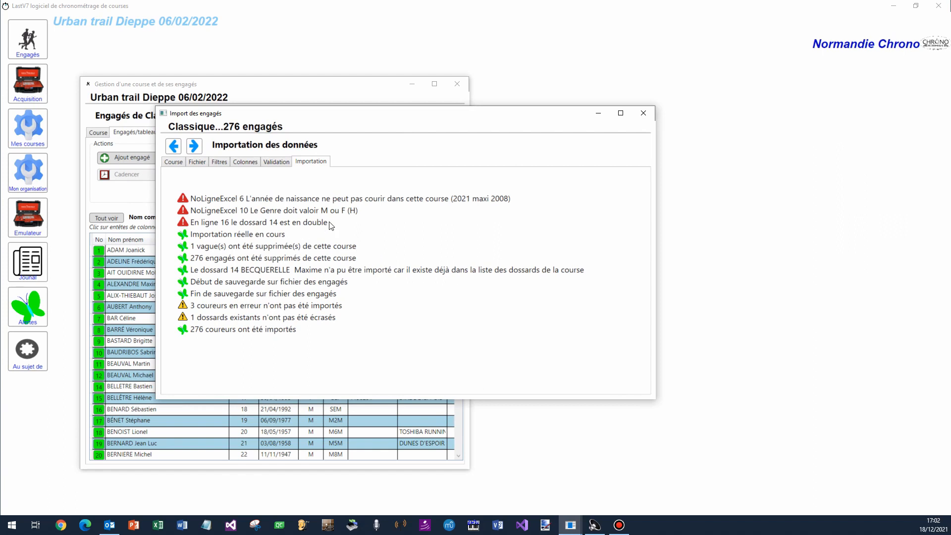
pyautogui.click(194, 146)
pyautogui.click(513, 295)
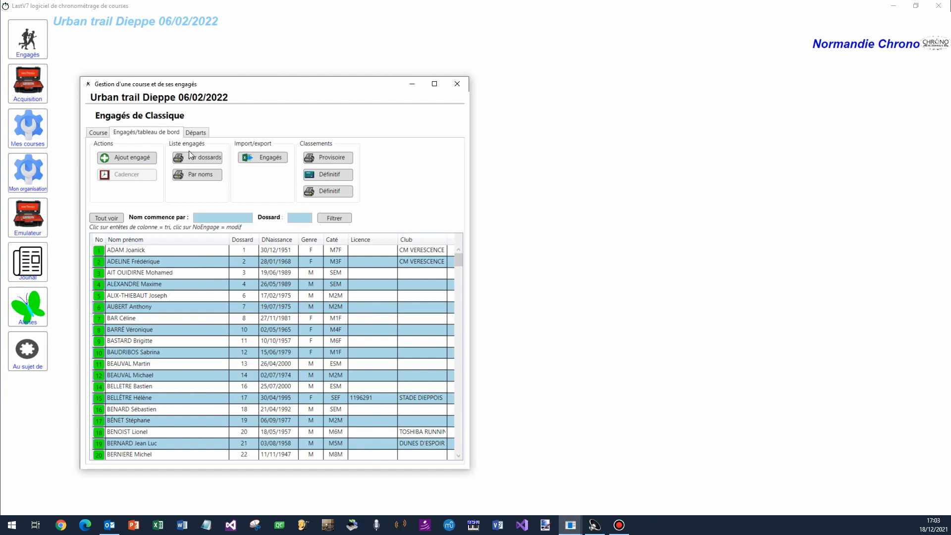
# - View the list of available races and return to the entrants of Classique
pyautogui.click(103, 133)
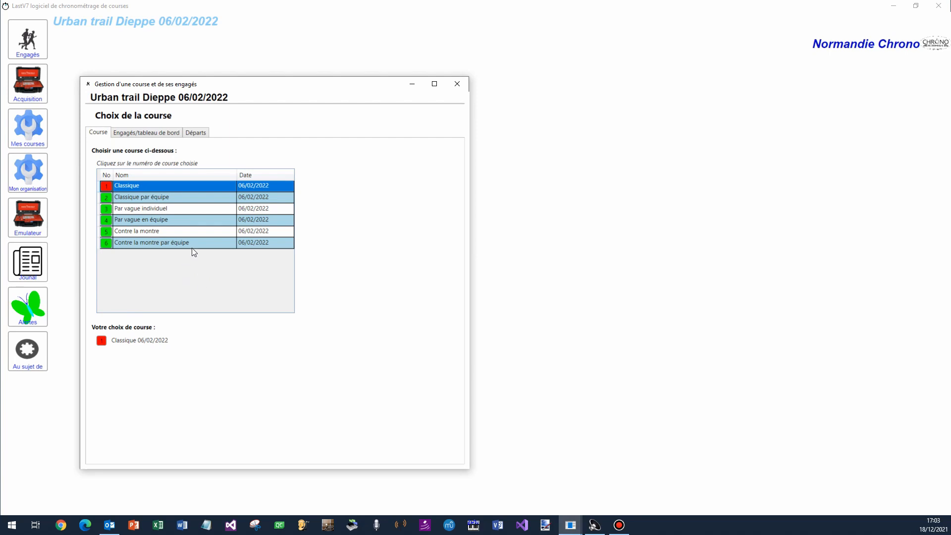
pyautogui.click(142, 133)
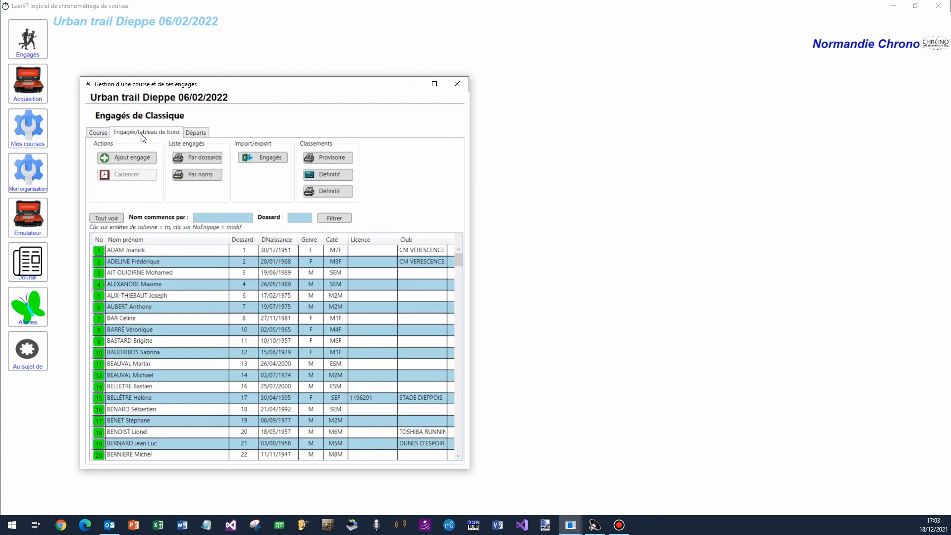
# - Start a new entrant import into Classique from BoisGuillaume.xlsx and choose its EMARGEMENT 10 KM sheet
pyautogui.click(265, 157)
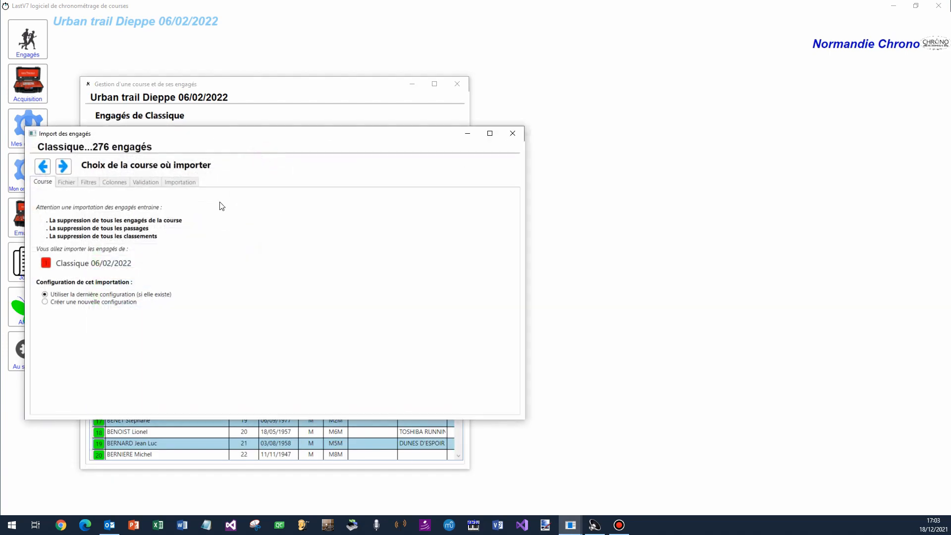
pyautogui.click(63, 167)
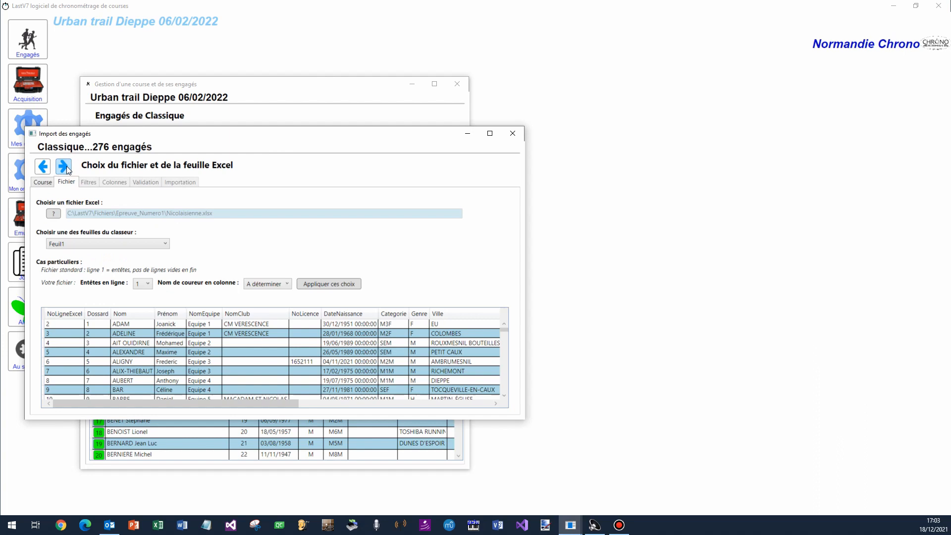
pyautogui.click(60, 214)
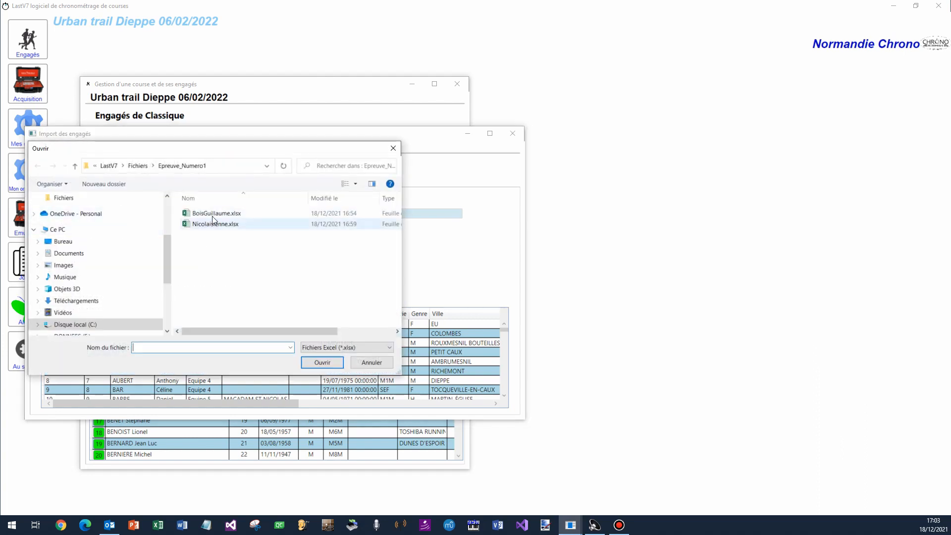
pyautogui.doubleClick(212, 215)
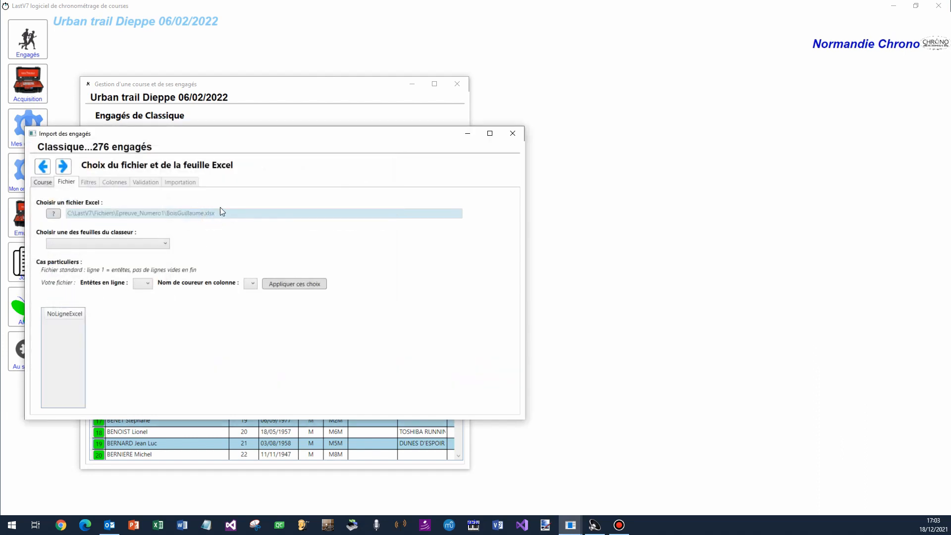
pyautogui.click(165, 244)
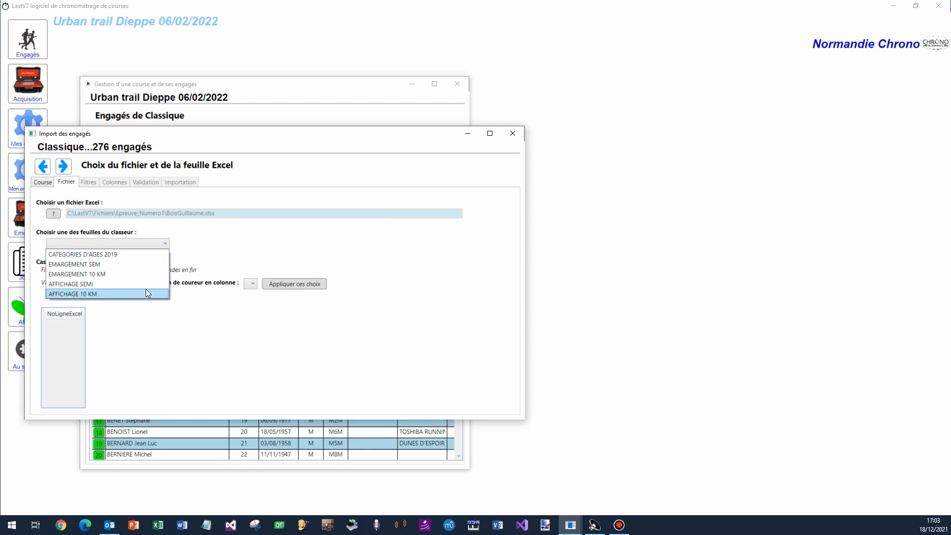
pyautogui.click(125, 275)
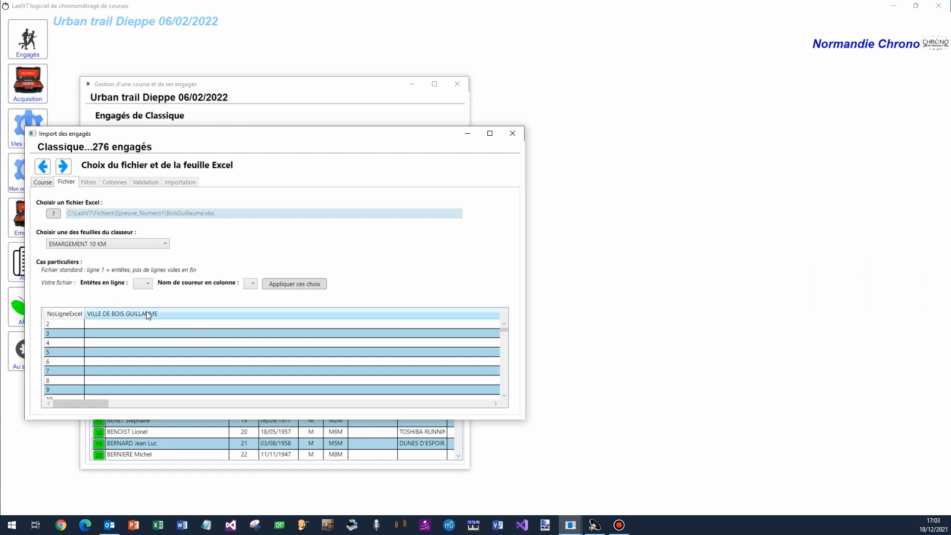
# - Try applying row 3 as the header row of the sheet, and set the header row back to 1
pyautogui.click(148, 284)
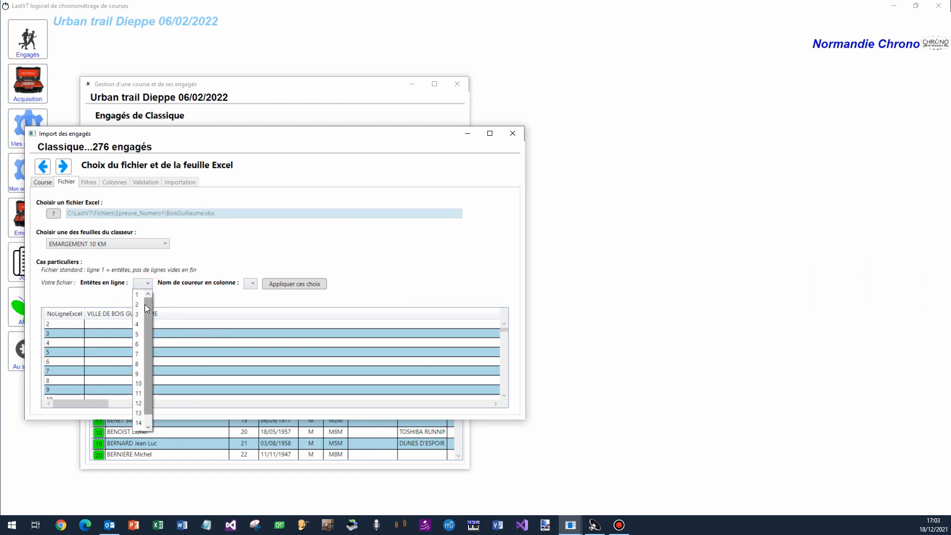
pyautogui.click(139, 315)
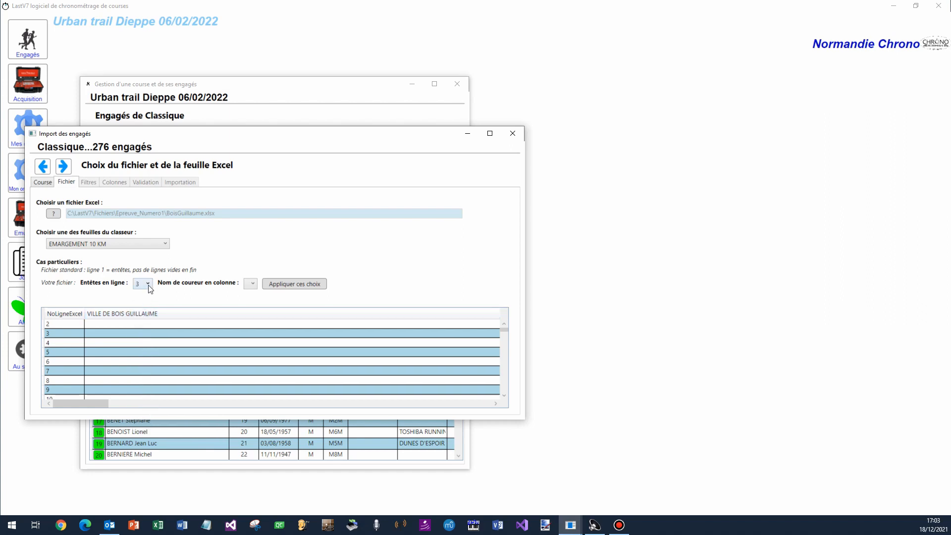
pyautogui.click(286, 284)
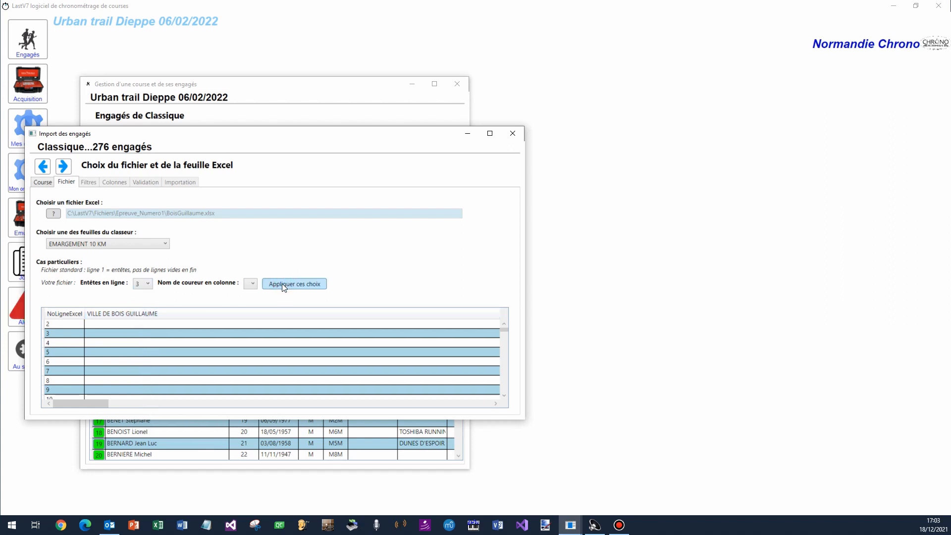
pyautogui.click(148, 284)
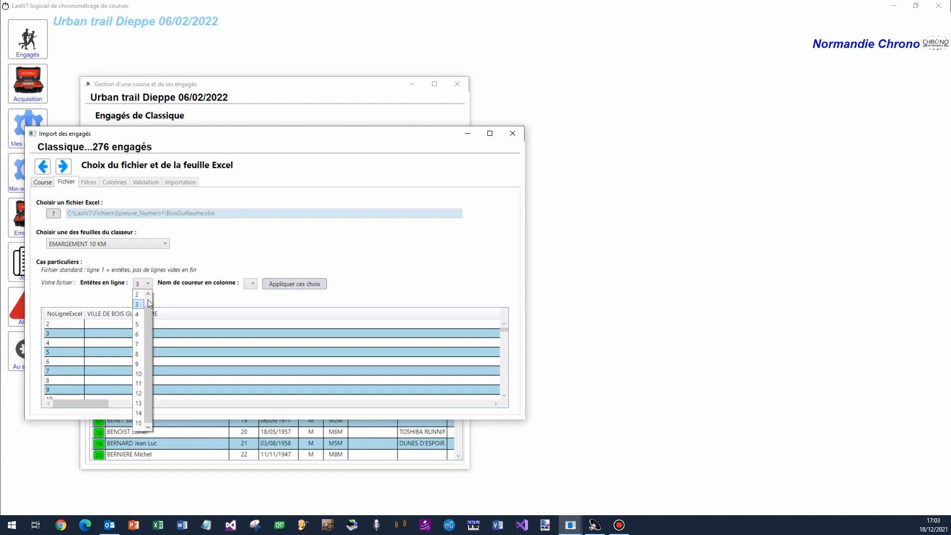
pyautogui.click(148, 297)
pyautogui.click(142, 295)
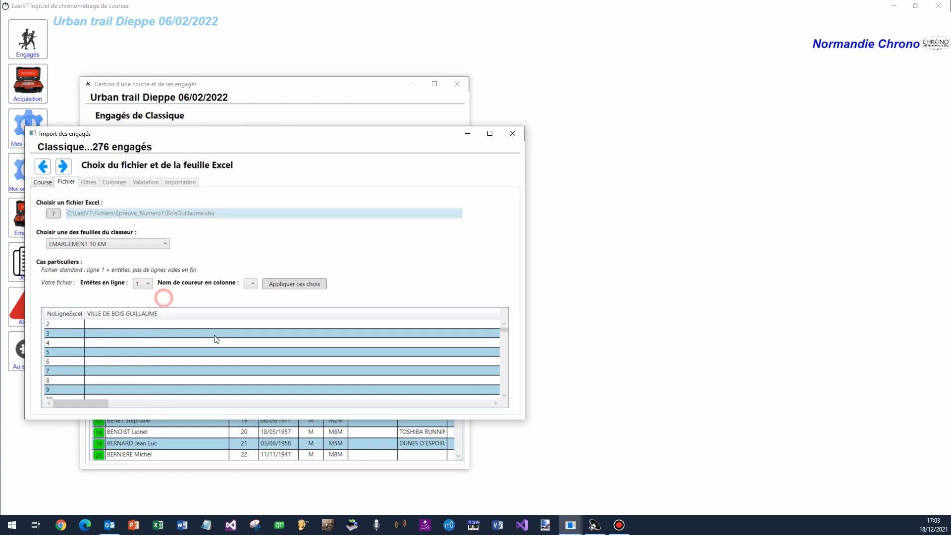
# - Open BoisGuillaume.xlsx in Excel and check which row holds the column headers on the EMARGEMENT SEM sheet
pyautogui.click(159, 524)
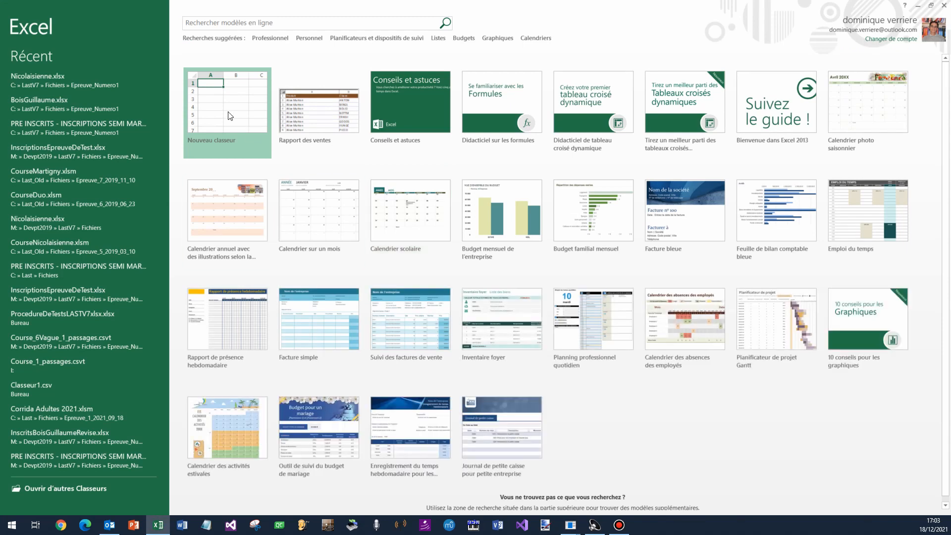
pyautogui.click(88, 105)
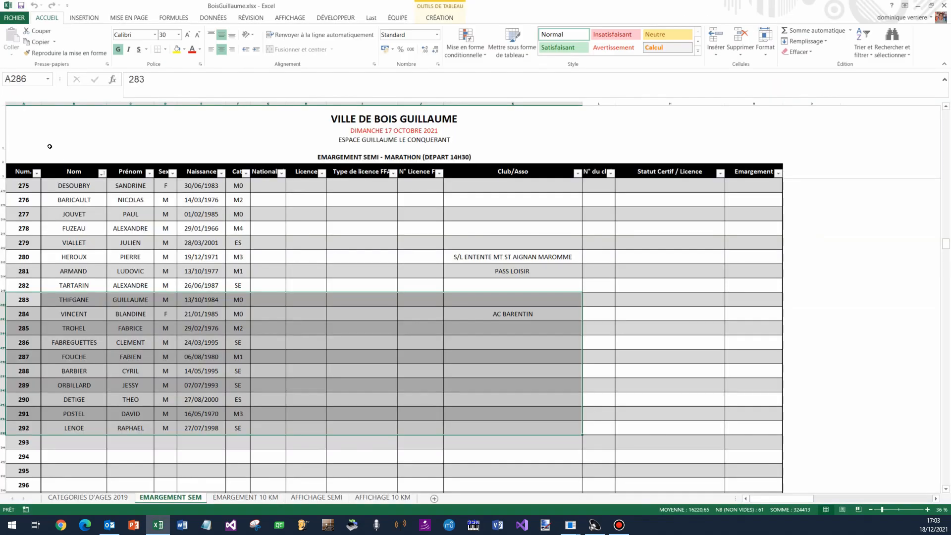
pyautogui.click(49, 146)
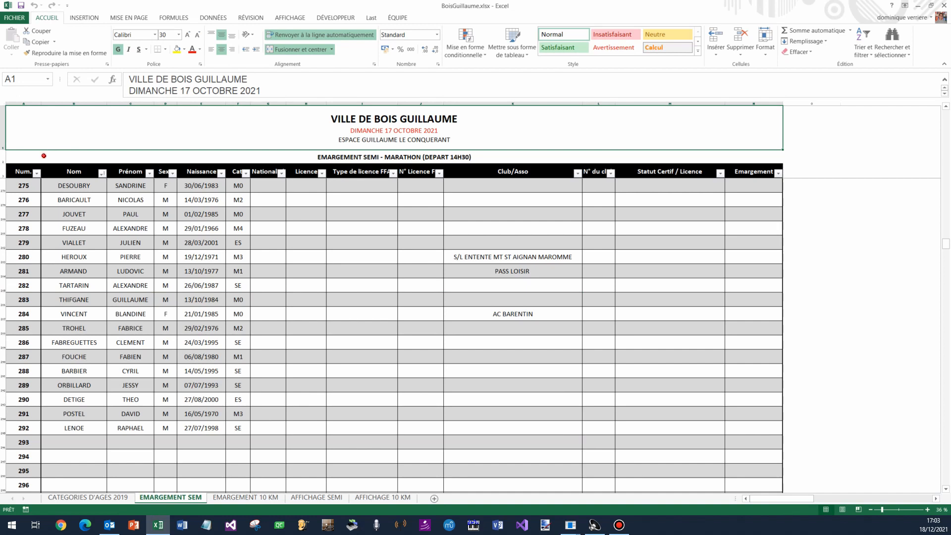
pyautogui.click(44, 156)
pyautogui.click(23, 172)
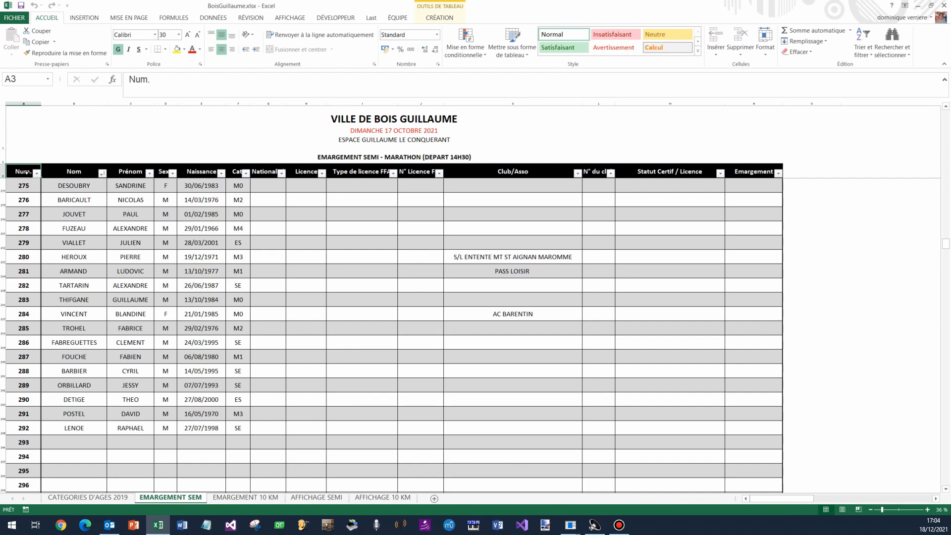
pyautogui.click(56, 119)
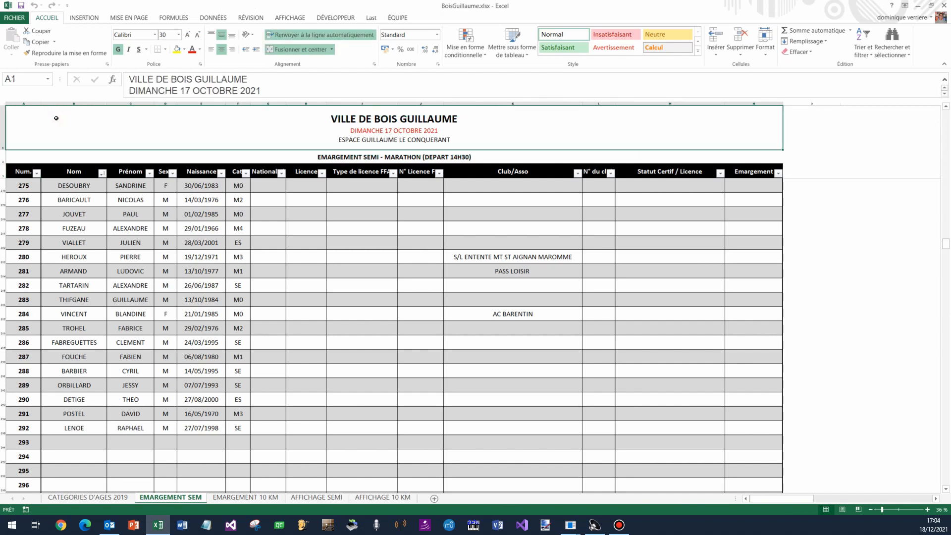
pyautogui.press('Down')
pyautogui.press('Down')
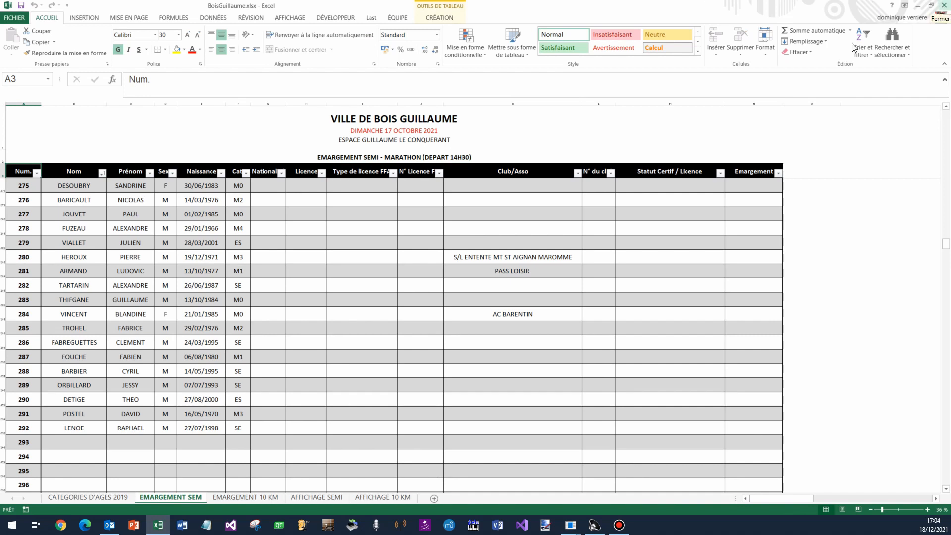
# - Check the header row on the EMARGEMENT 10 KM sheet and close the workbook without saving
pyautogui.click(272, 498)
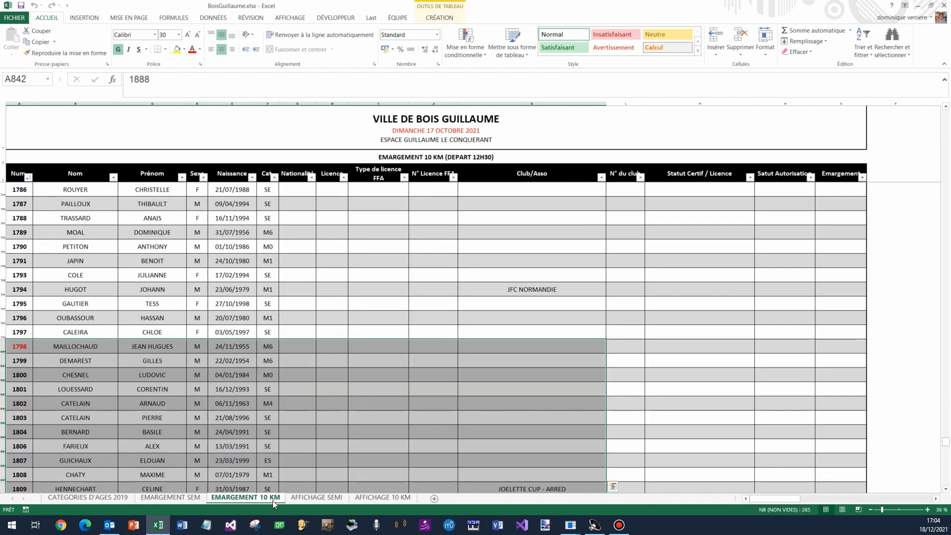
pyautogui.click(105, 128)
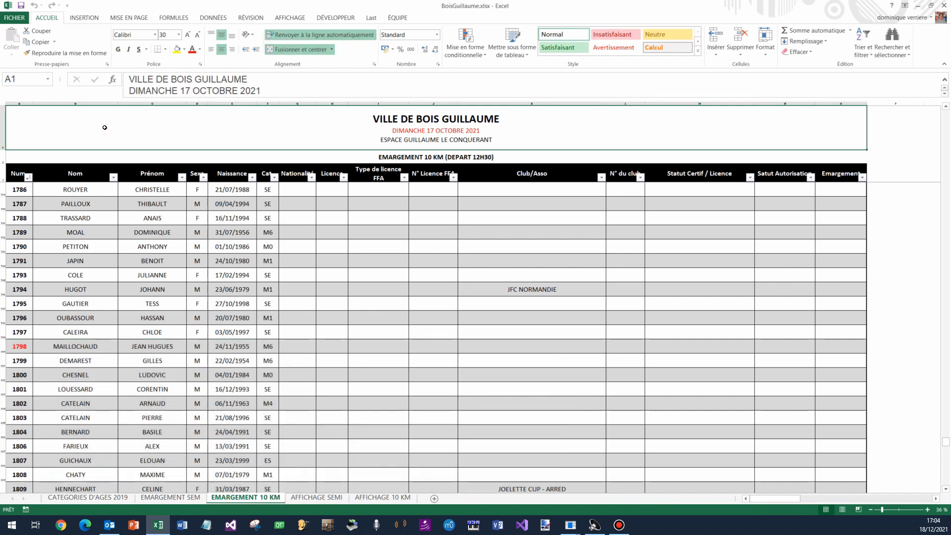
pyautogui.press('Down')
pyautogui.press('Down')
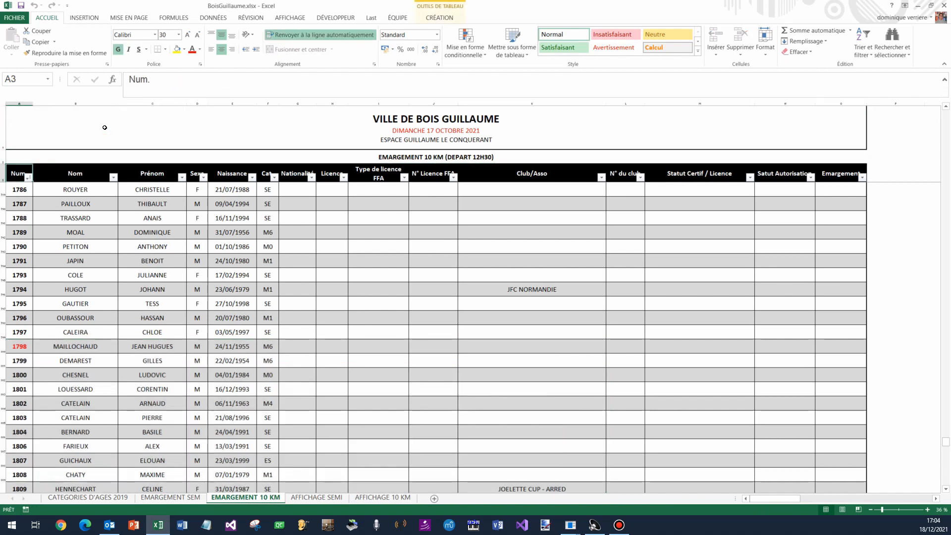
pyautogui.click(943, 5)
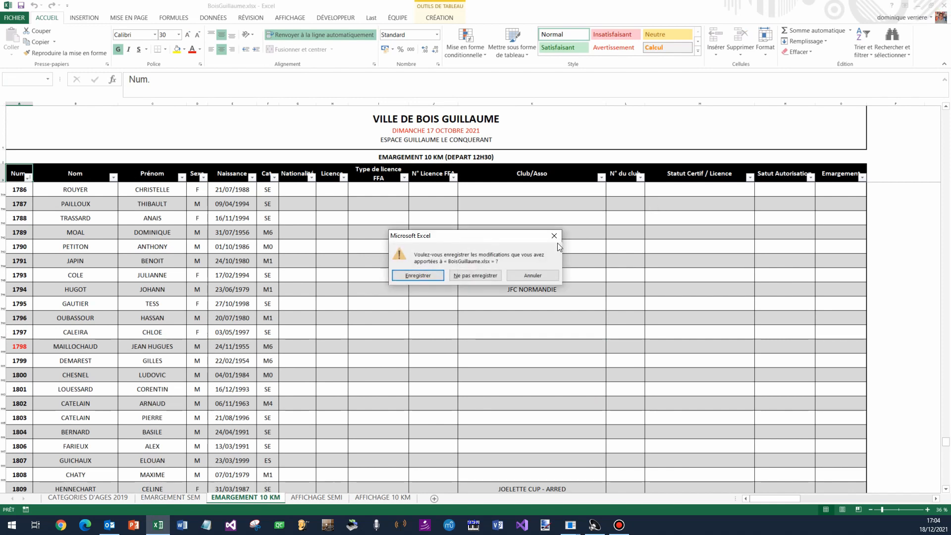
pyautogui.click(488, 276)
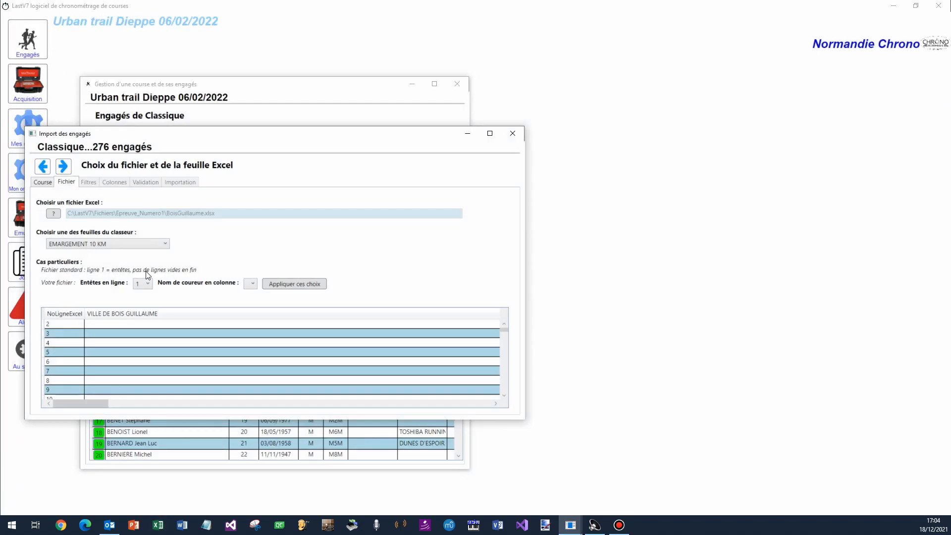
# - Reselect the EMARGEMENT 10 KM sheet in the LastV7 import, try applying header row 3, and inspect the data preview
pyautogui.click(148, 284)
pyautogui.click(191, 247)
pyautogui.click(163, 244)
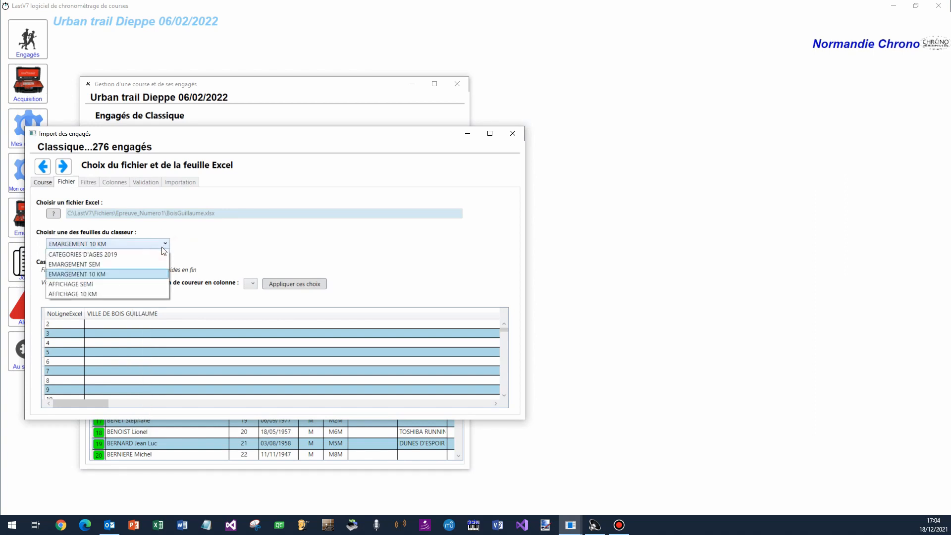
pyautogui.click(128, 274)
pyautogui.click(149, 285)
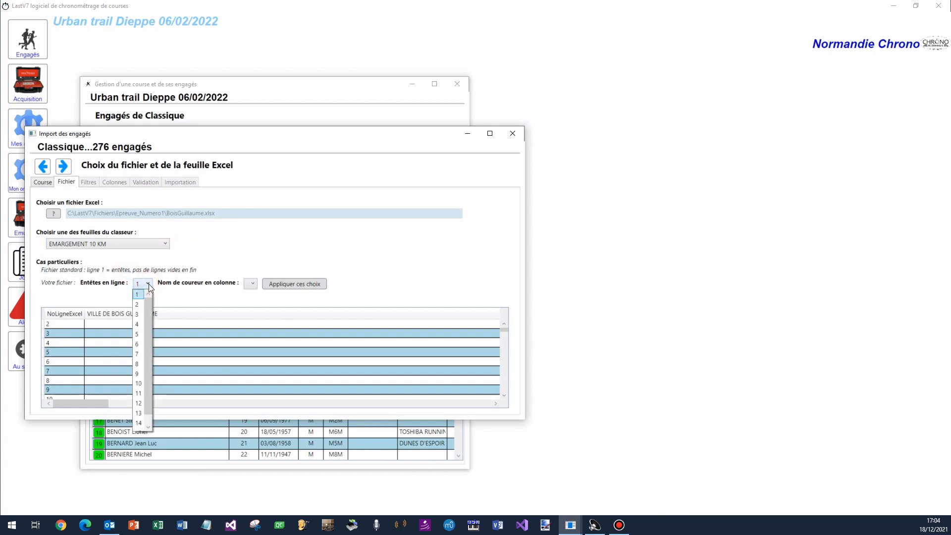
pyautogui.click(143, 315)
pyautogui.click(290, 285)
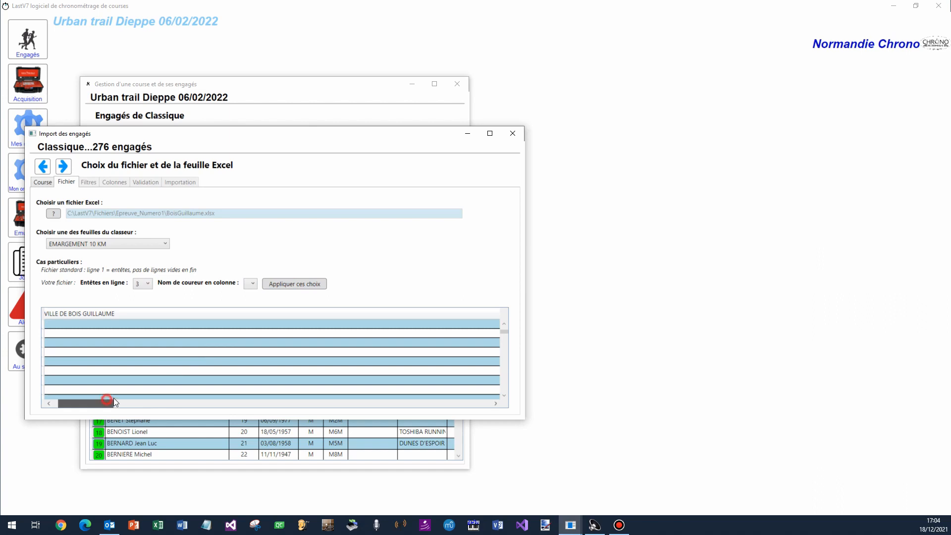
pyautogui.moveTo(114, 402); pyautogui.dragTo(88, 369)
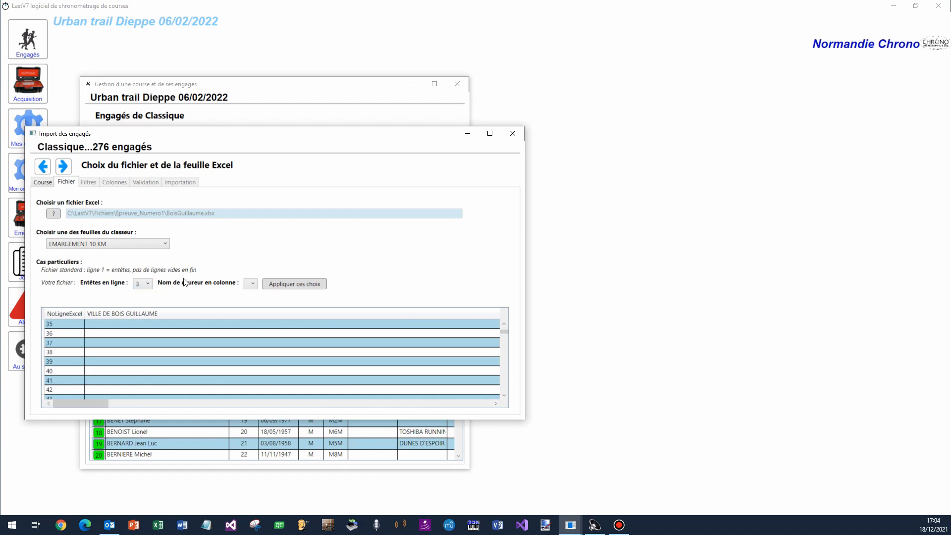
# - Try applying row 2 as the header row and look through the sheet's data preview
pyautogui.click(150, 285)
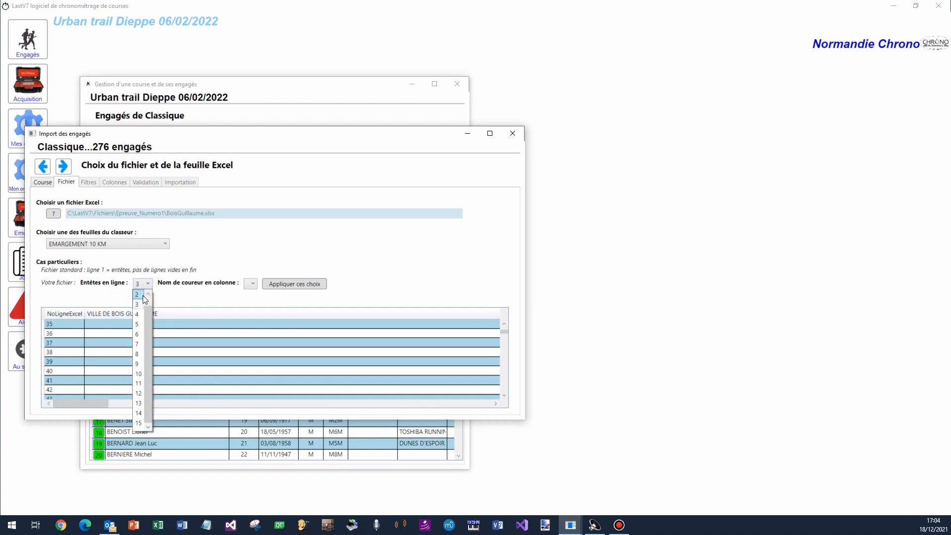
pyautogui.click(143, 295)
pyautogui.click(287, 286)
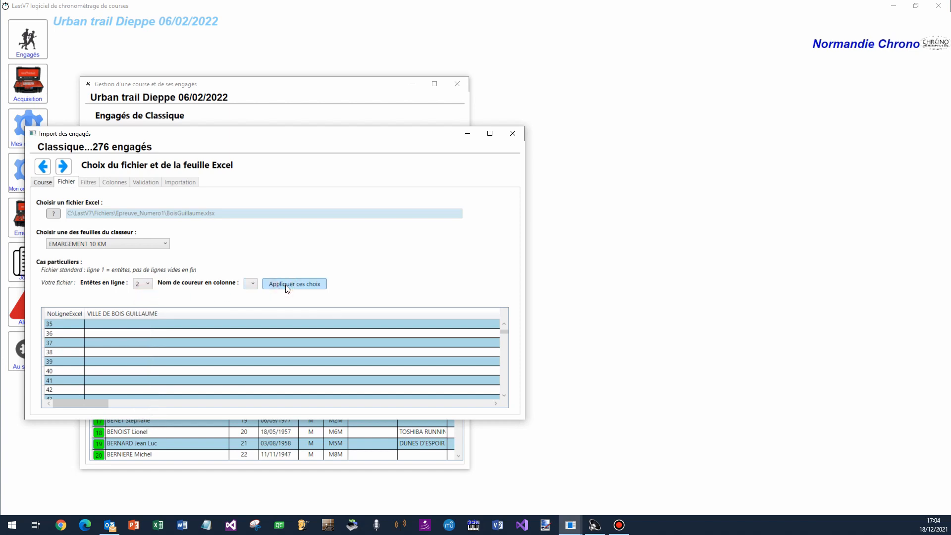
pyautogui.click(153, 345)
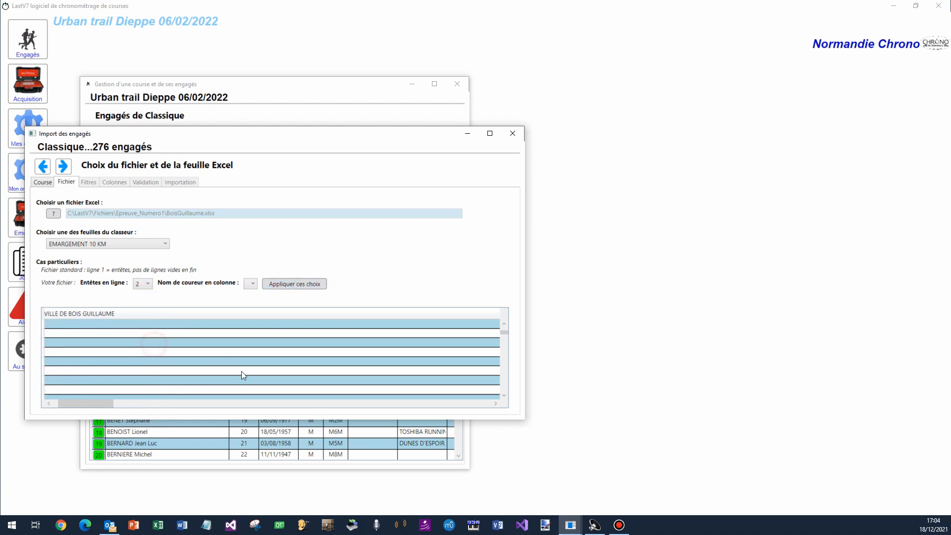
pyautogui.scroll(-9, 233, 371)
pyautogui.scroll(-8, 220, 399)
pyautogui.scroll(-5, 220, 399)
pyautogui.moveTo(110, 399); pyautogui.dragTo(75, 394)
pyautogui.scroll(-1, 92, 370)
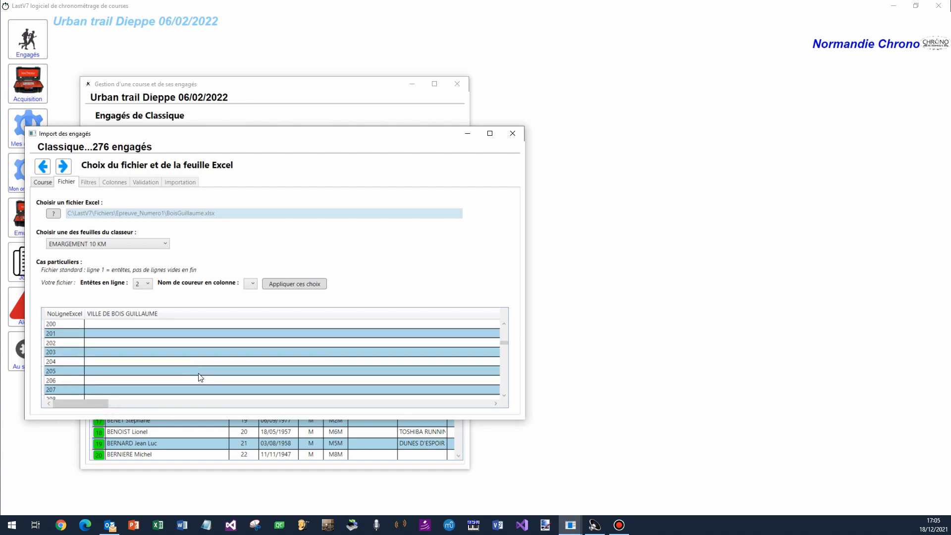
# - Try applying row 4 as the header row for the EMARGEMENT 10 KM sheet
pyautogui.click(148, 284)
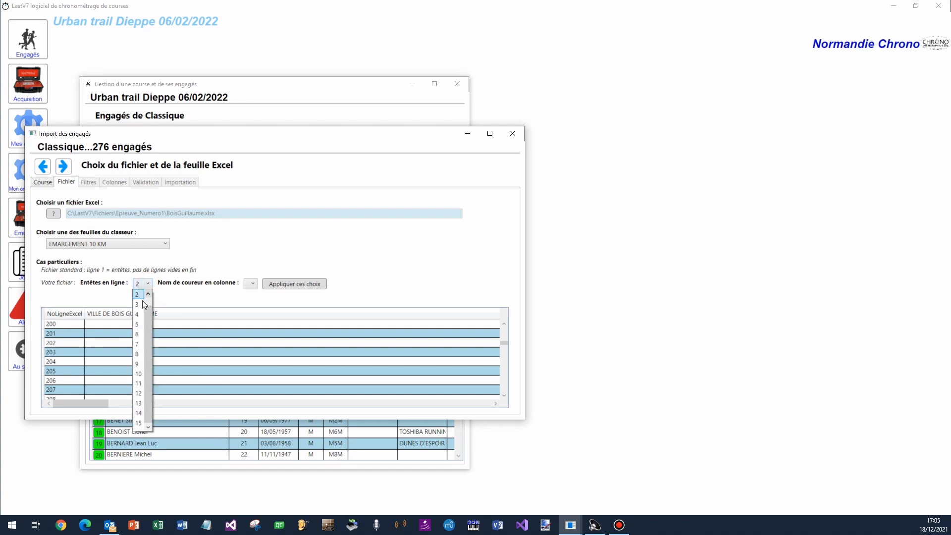
pyautogui.click(138, 314)
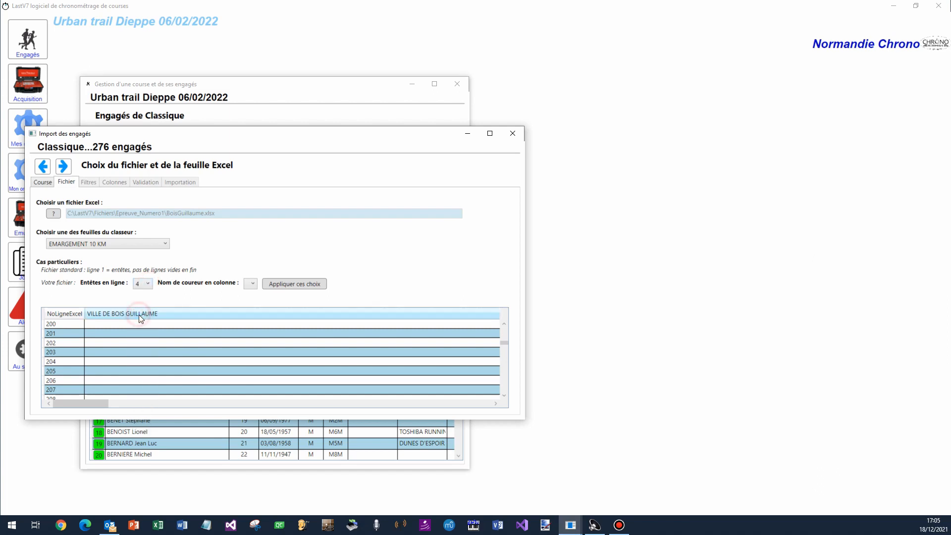
pyautogui.click(292, 284)
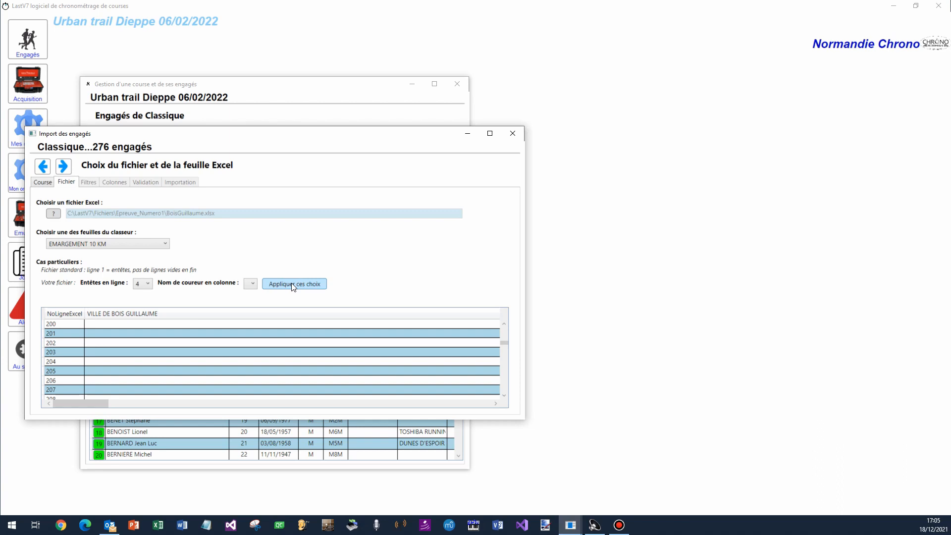
# - Set the runner name column to B, apply the choices, and inspect the first rows of the data preview
pyautogui.click(254, 284)
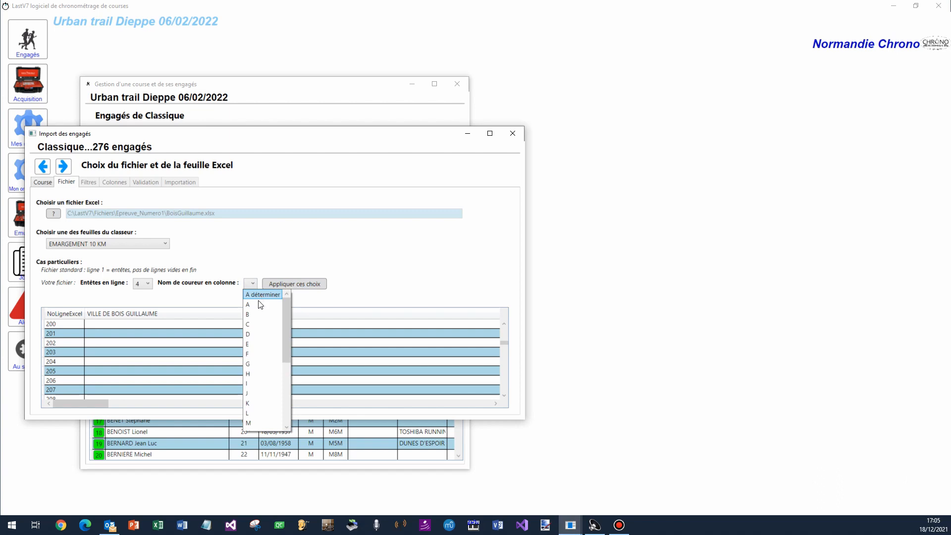
pyautogui.click(261, 315)
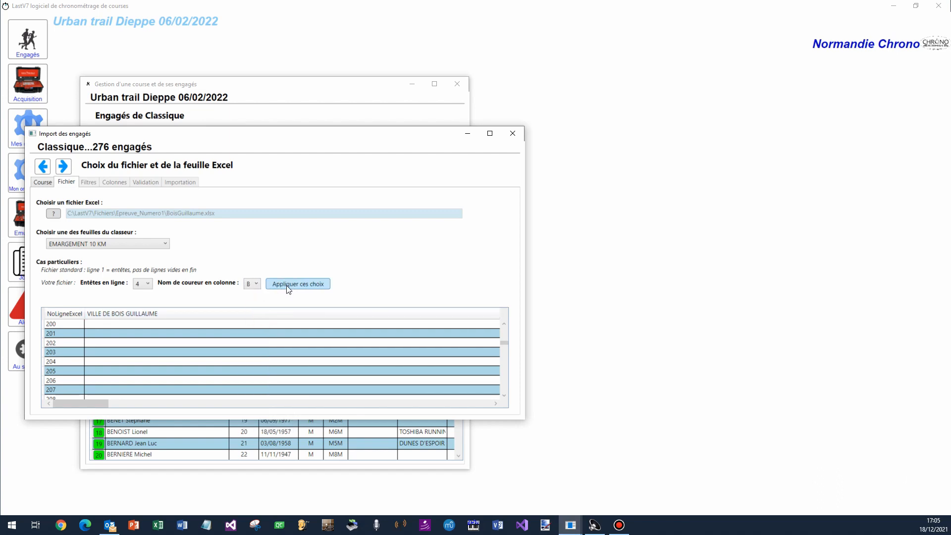
pyautogui.click(287, 286)
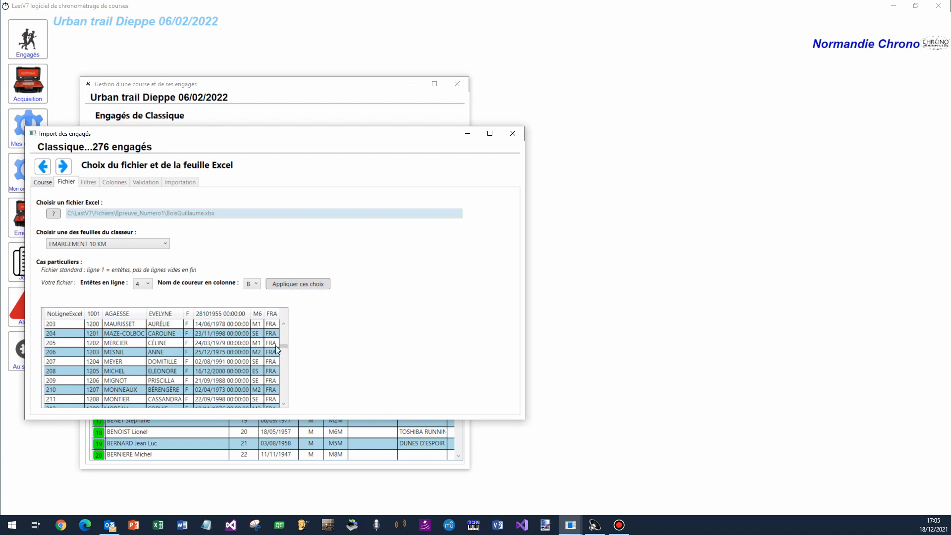
pyautogui.moveTo(283, 346); pyautogui.dragTo(287, 312)
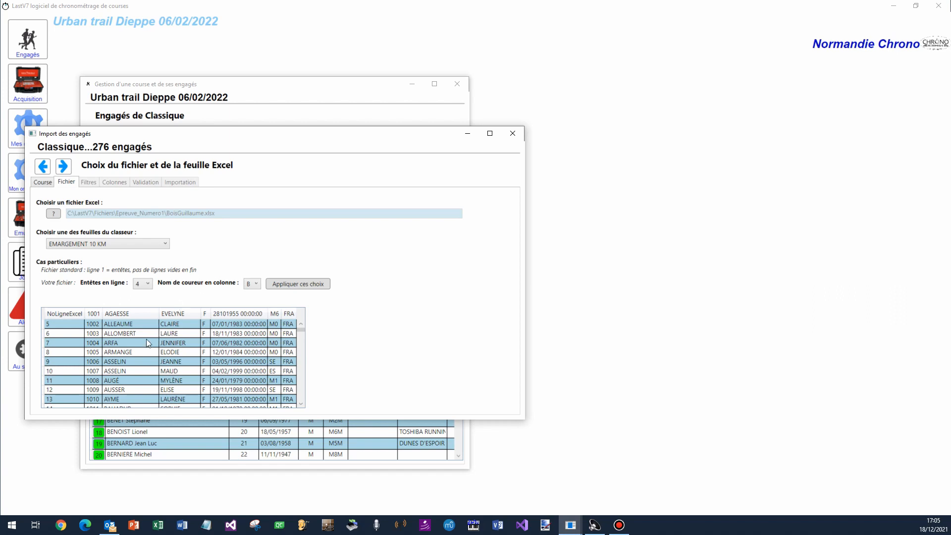
pyautogui.scroll(-1, 137, 344)
pyautogui.scroll(1, 137, 345)
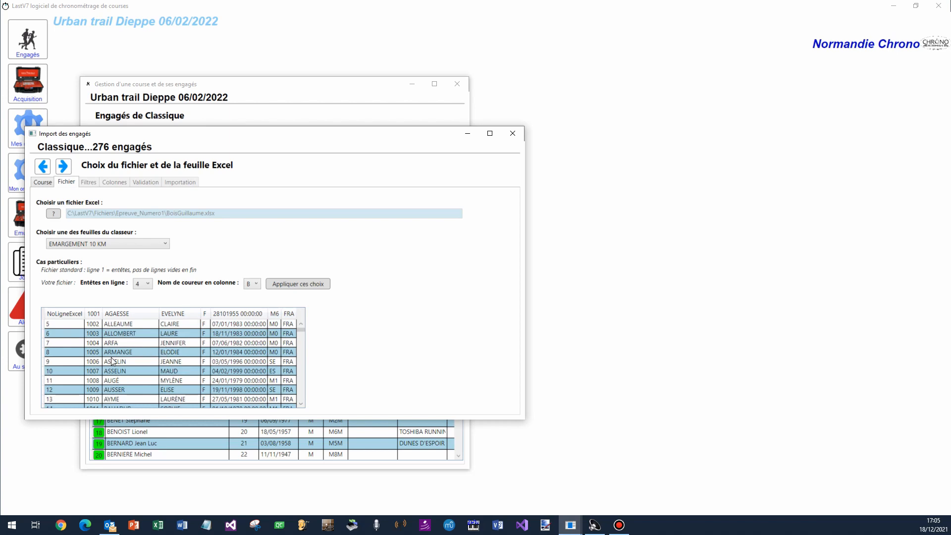
# - Set the header row to 3 and apply the choices to reload the data preview
pyautogui.click(148, 284)
pyautogui.click(141, 305)
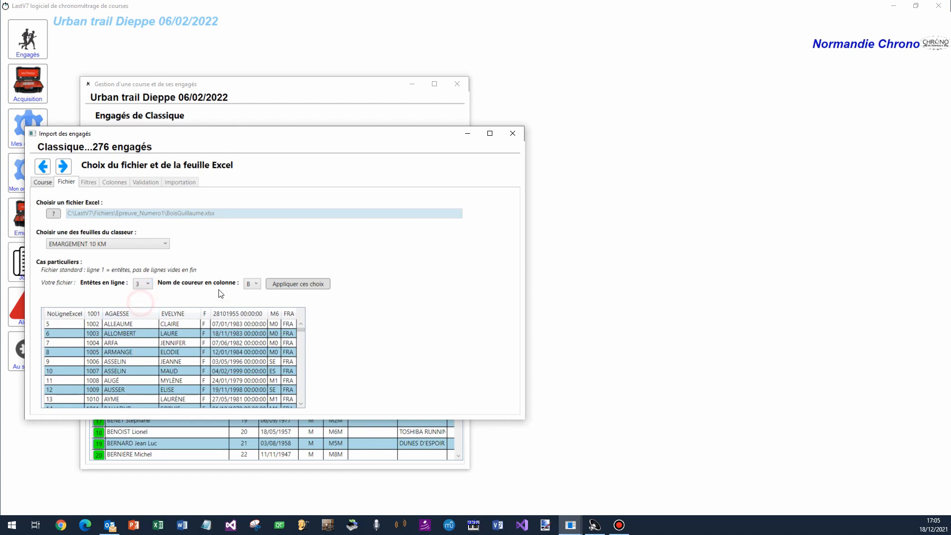
pyautogui.click(288, 287)
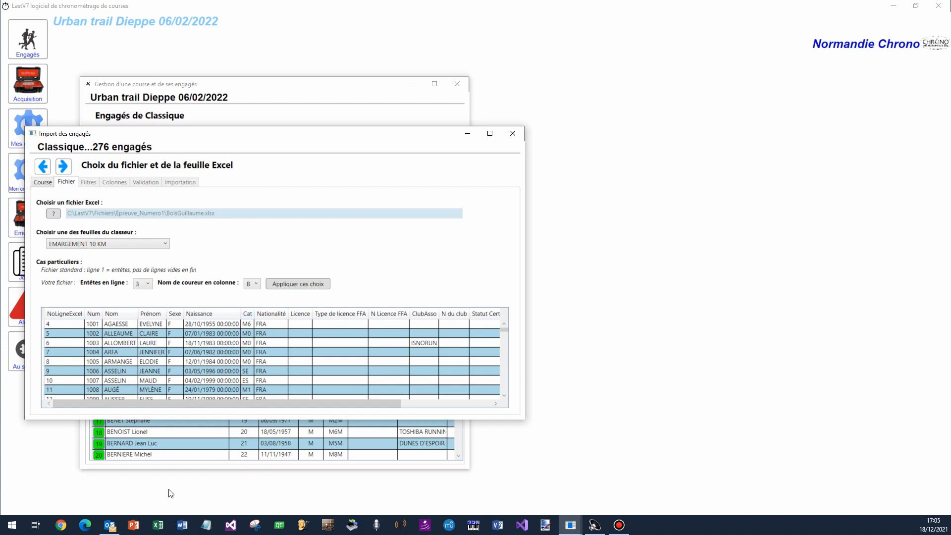
# - Open BoisGuillaume.xlsx in Excel and check the header row and the end of the entrant list on the EMARGEMENT SEM sheet
pyautogui.click(158, 524)
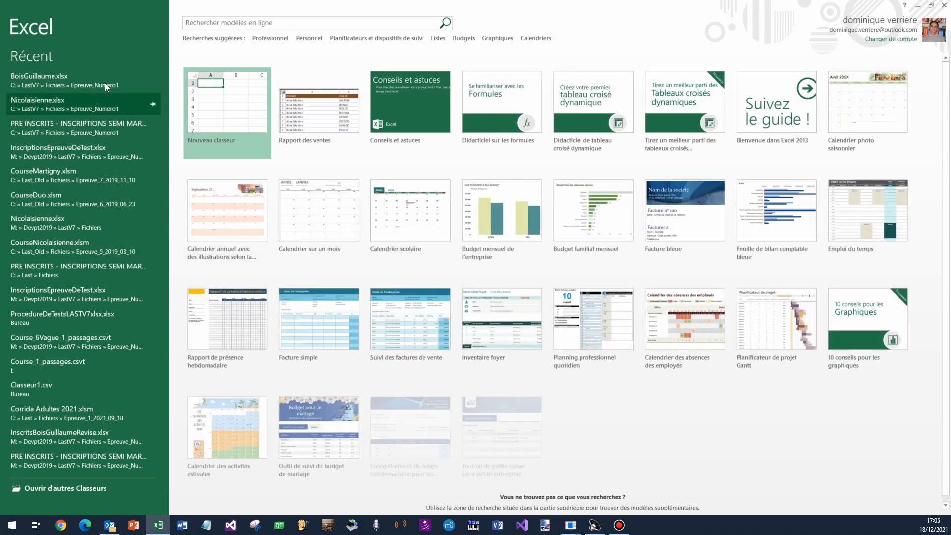
pyautogui.click(105, 82)
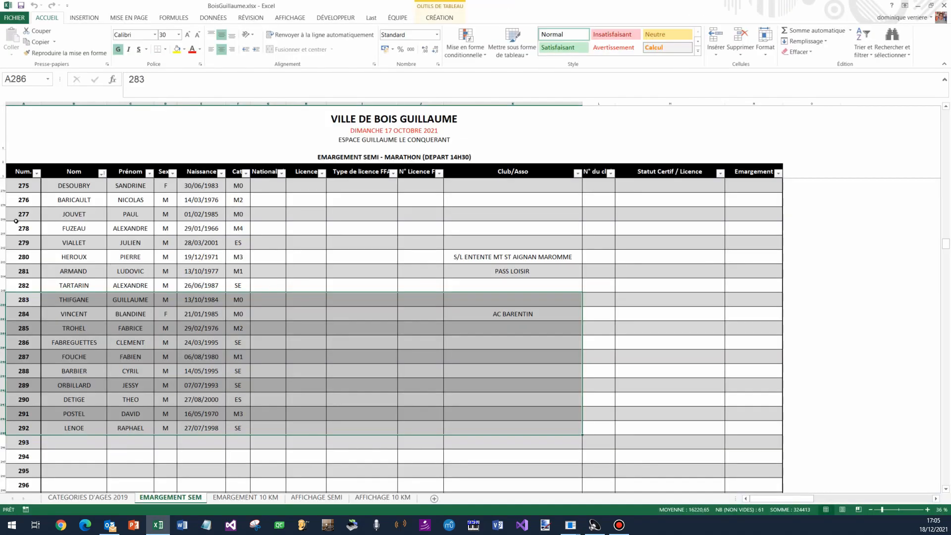
pyautogui.click(23, 170)
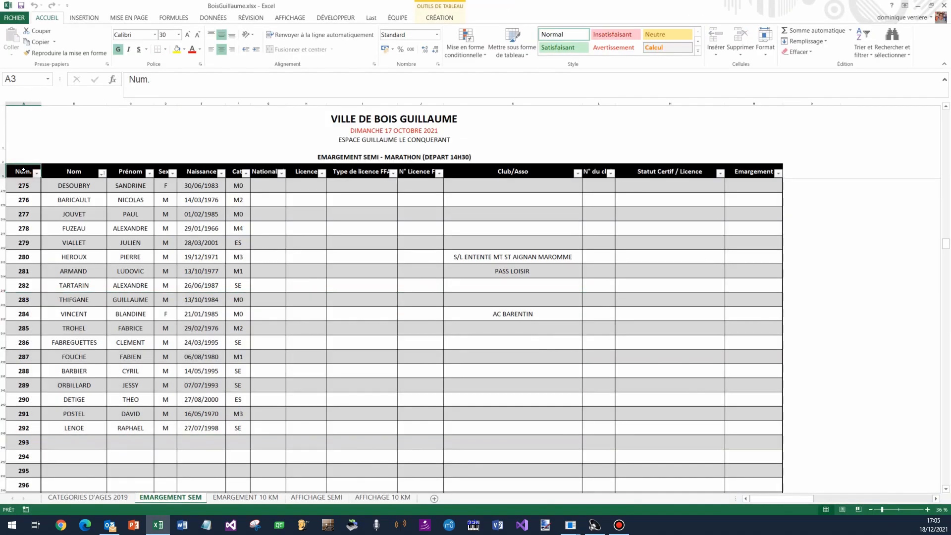
pyautogui.scroll(-7, 235, 301)
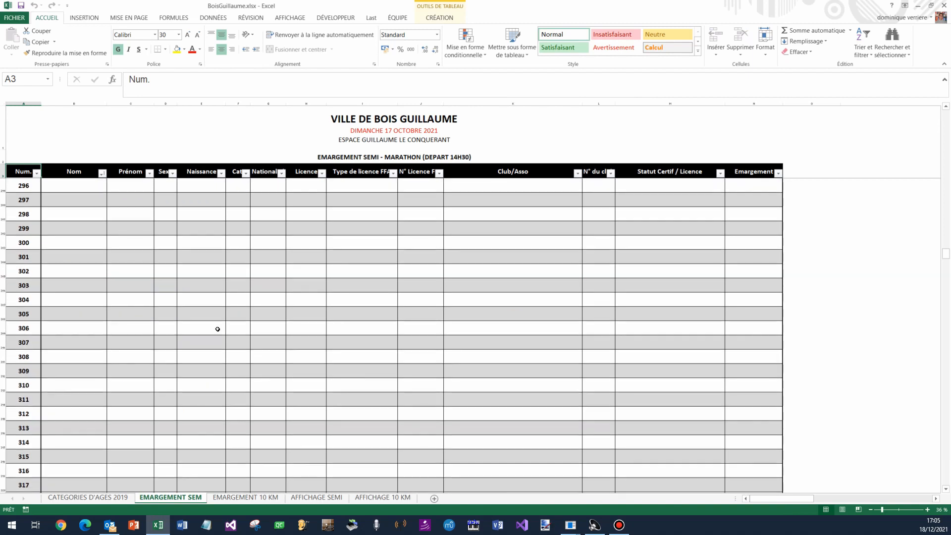
pyautogui.scroll(6, 223, 323)
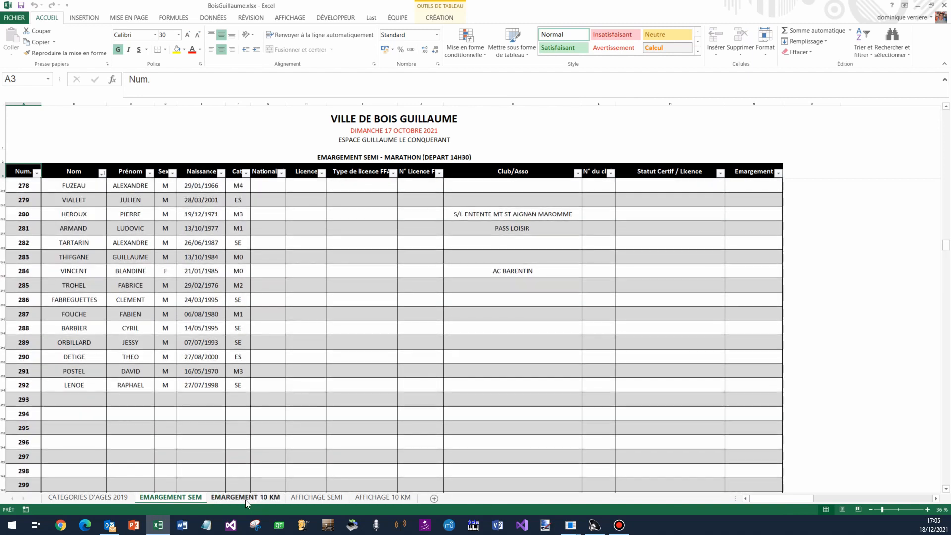
# - Examine the Num. and Nom cells just below the last entrant on the EMARGEMENT 10 KM sheet
pyautogui.click(260, 496)
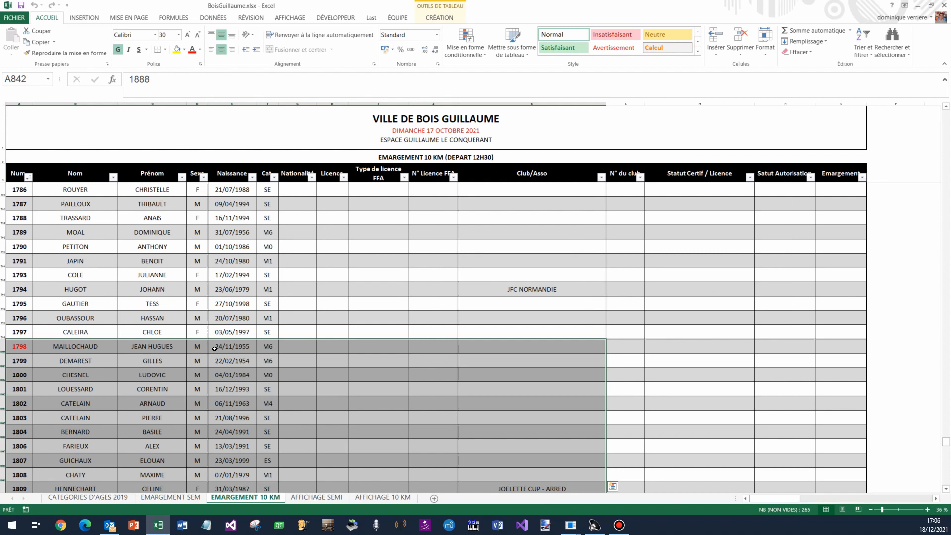
pyautogui.click(87, 233)
pyautogui.scroll(-18, 232, 340)
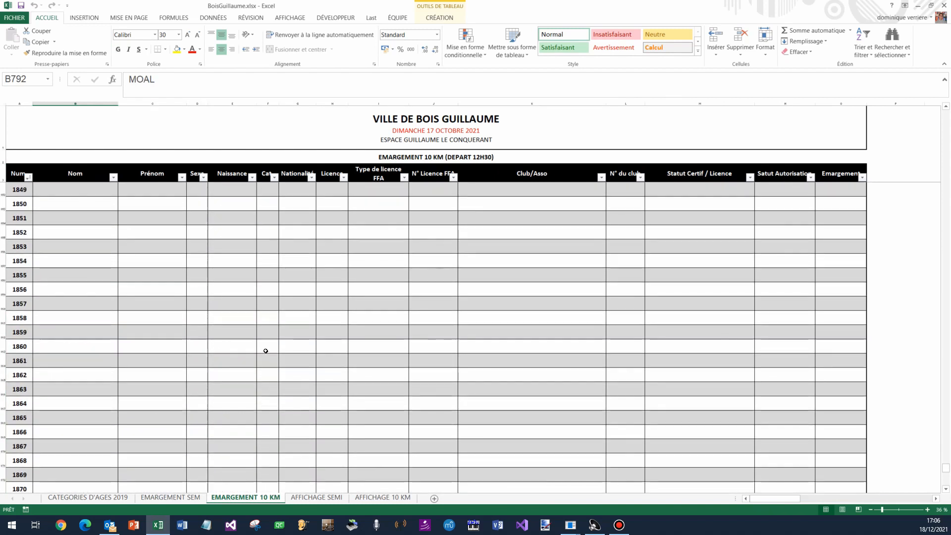
pyautogui.scroll(3, 265, 346)
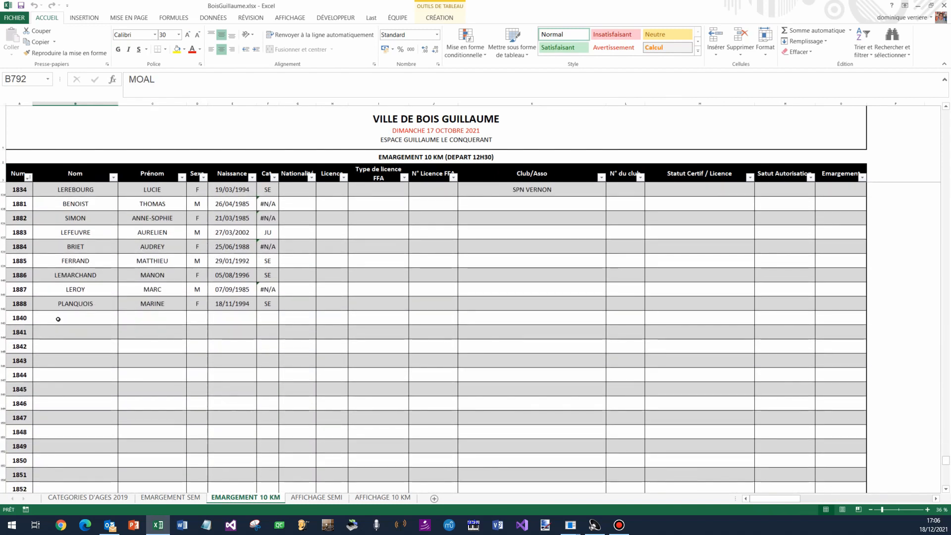
pyautogui.click(57, 317)
pyautogui.click(64, 331)
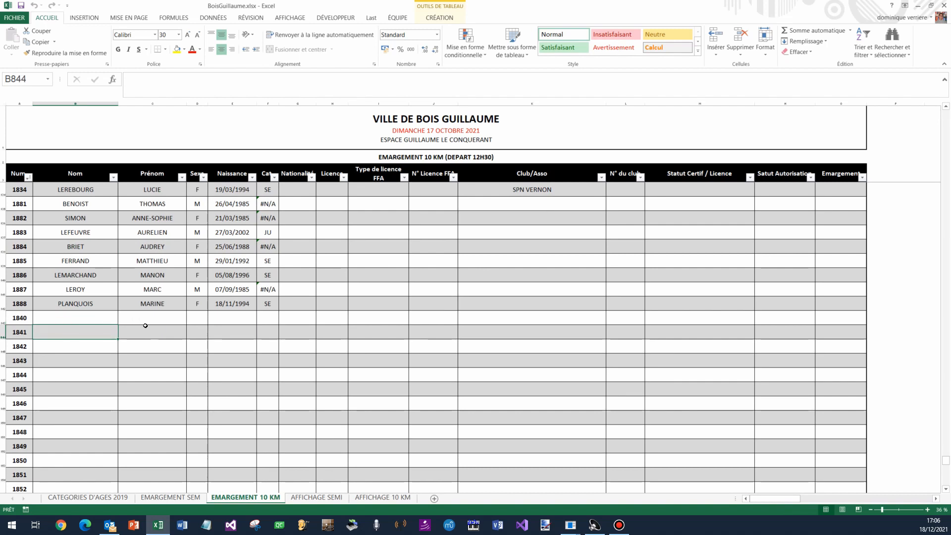
pyautogui.click(26, 318)
pyautogui.click(23, 332)
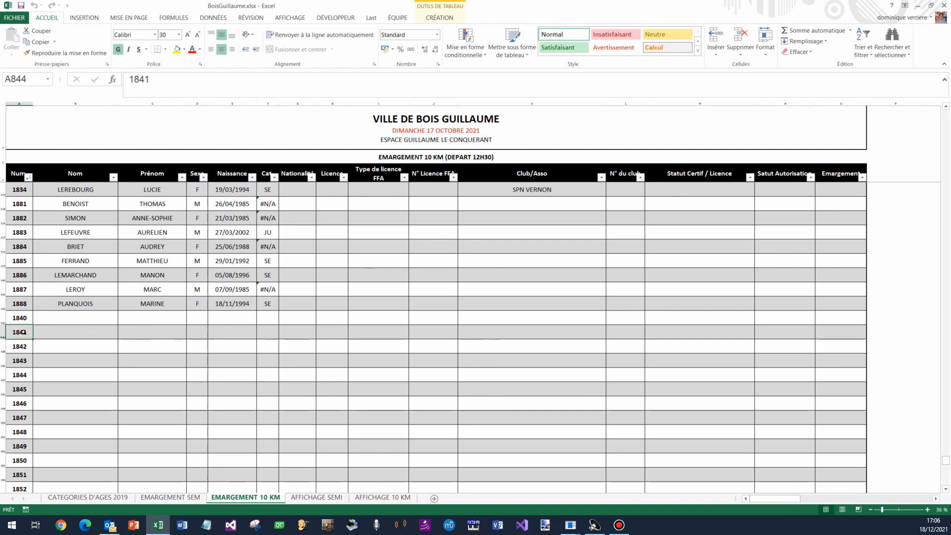
pyautogui.click(23, 347)
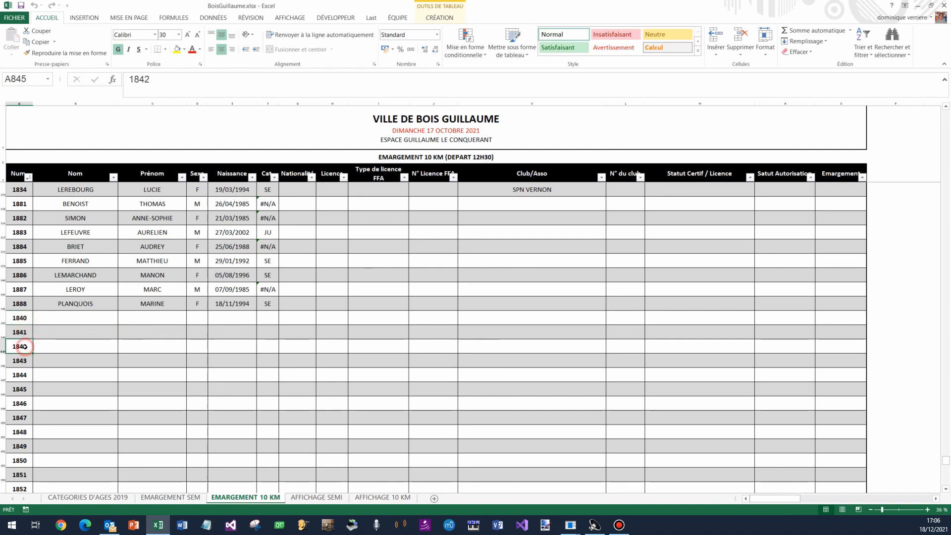
# - Check where column B stops holding runner names and close the workbook without saving
pyautogui.click(80, 317)
pyautogui.click(78, 302)
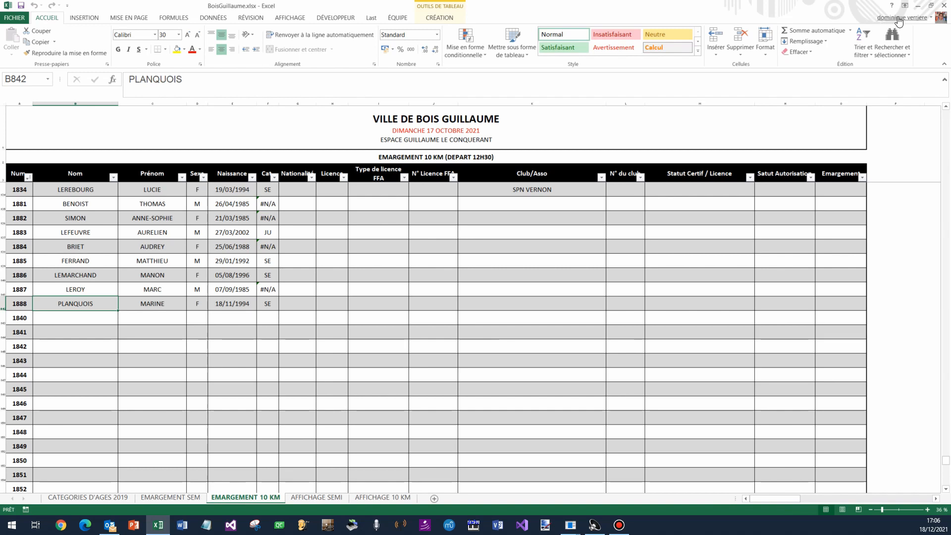
pyautogui.click(945, 6)
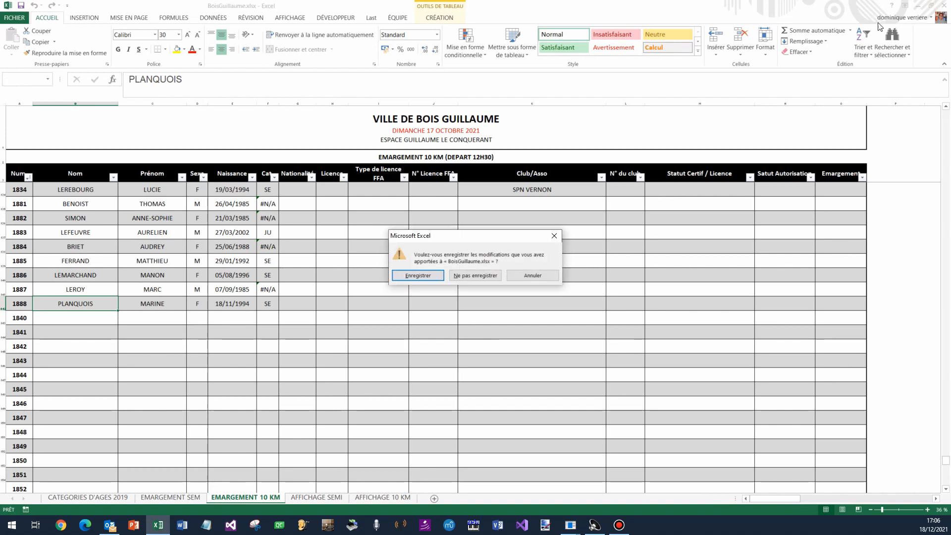
pyautogui.click(469, 274)
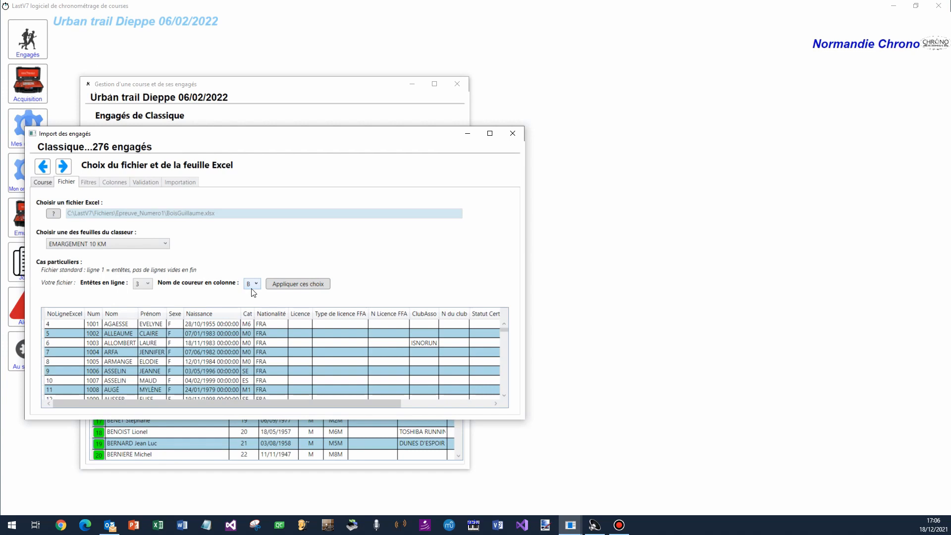
# - Reapply the header and name column choices, close the import without keeping its configuration, and close the Classique entrants window
pyautogui.click(298, 286)
pyautogui.click(513, 134)
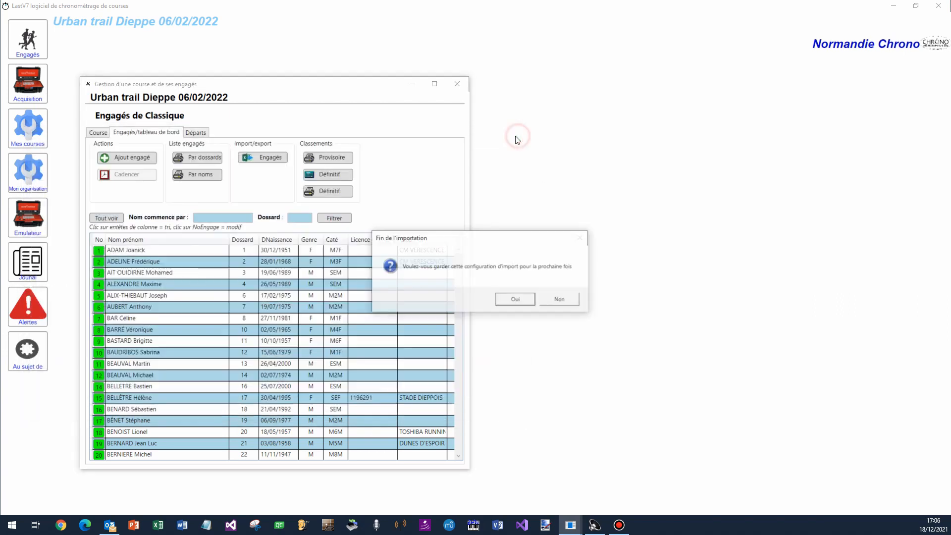
pyautogui.click(560, 298)
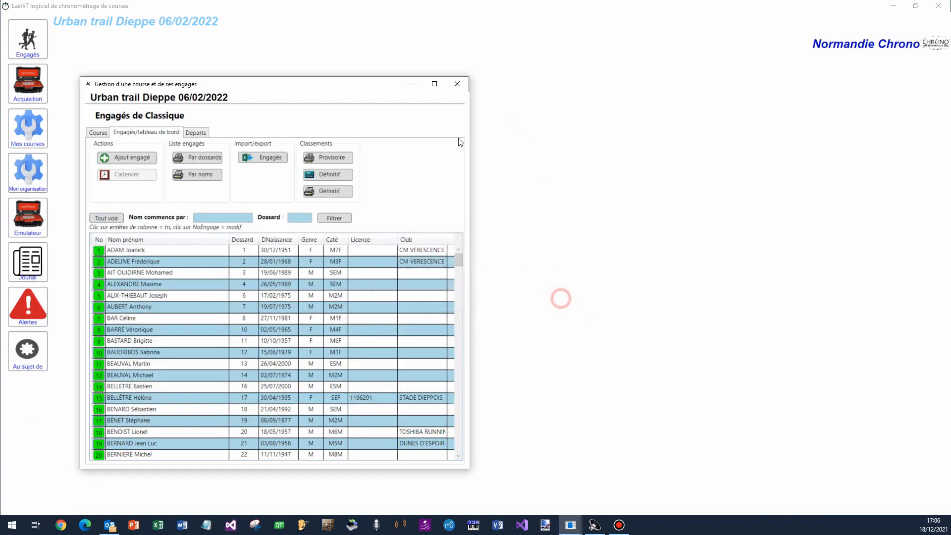
pyautogui.click(457, 84)
# - Open the alerts log JournalExceptions.txt, review the logged import exceptions, and close it
pyautogui.click(37, 301)
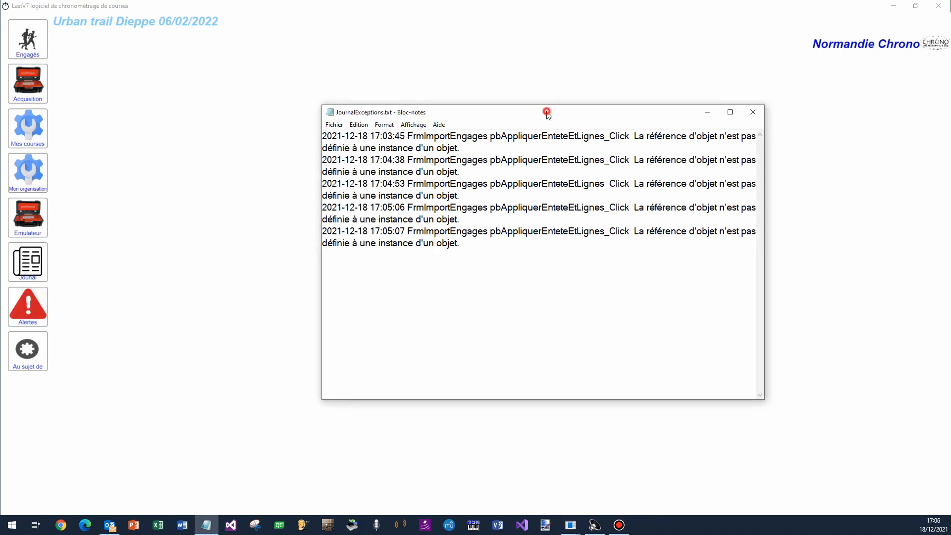
pyautogui.doubleClick(548, 112)
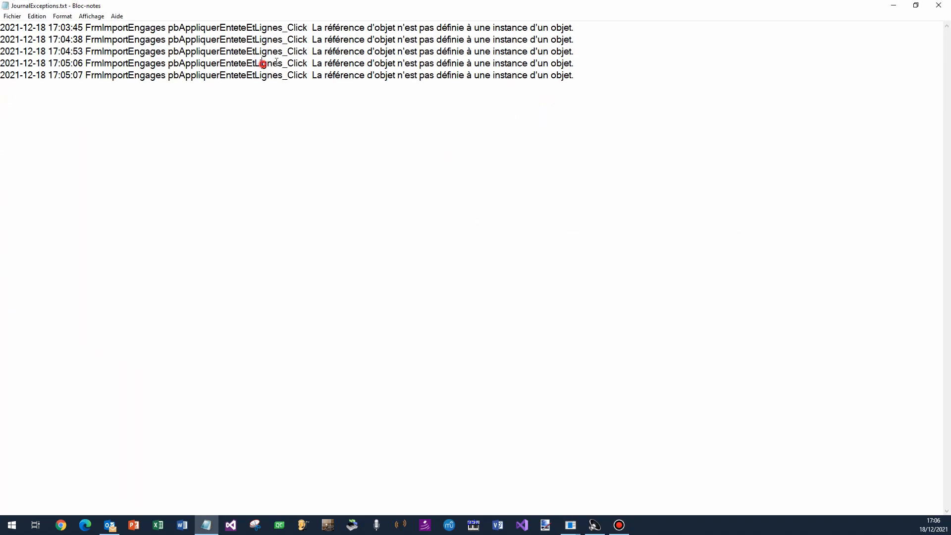
pyautogui.moveTo(261, 64); pyautogui.dragTo(603, 63)
pyautogui.click(584, 76)
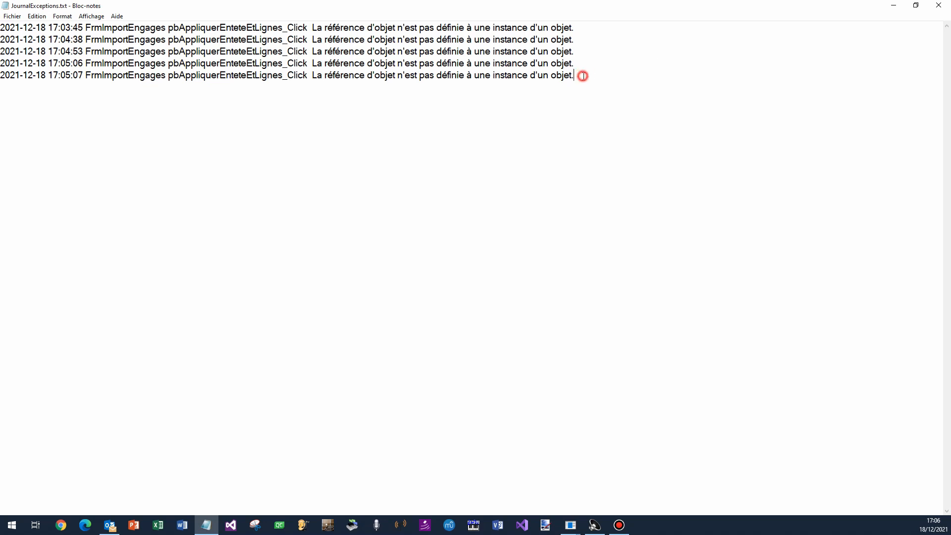
pyautogui.click(938, 6)
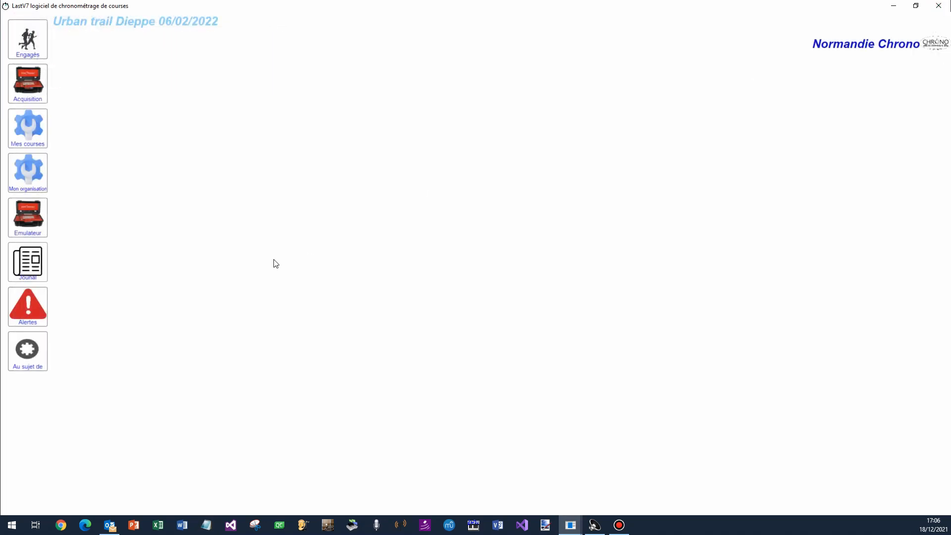